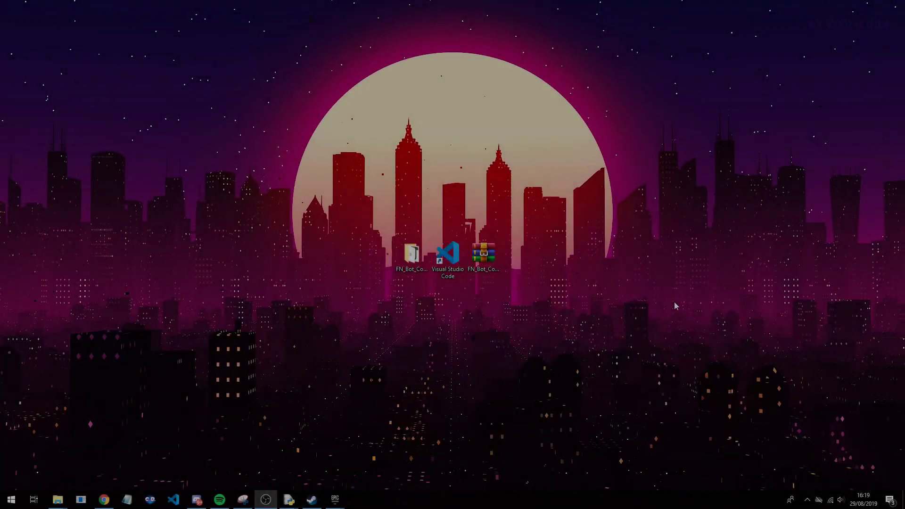
pyautogui.moveTo(671, 323); pyautogui.dragTo(580, 324)
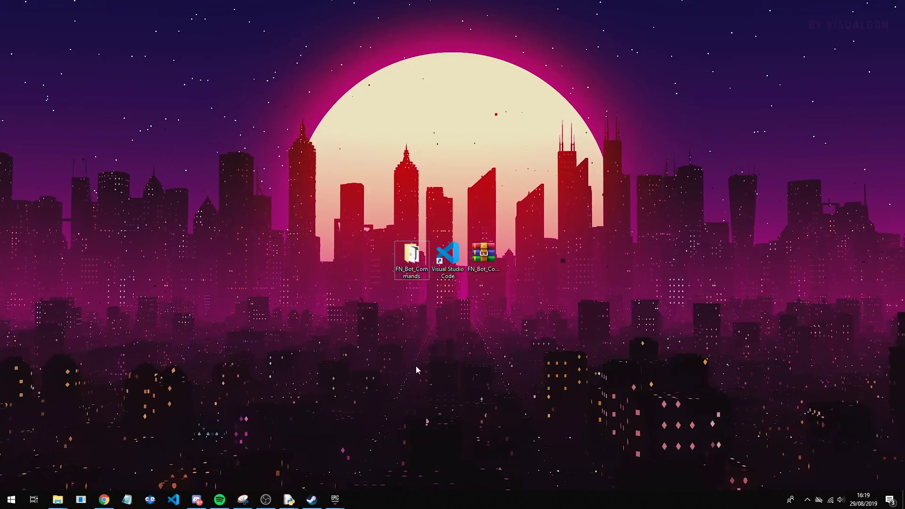
pyautogui.click(335, 500)
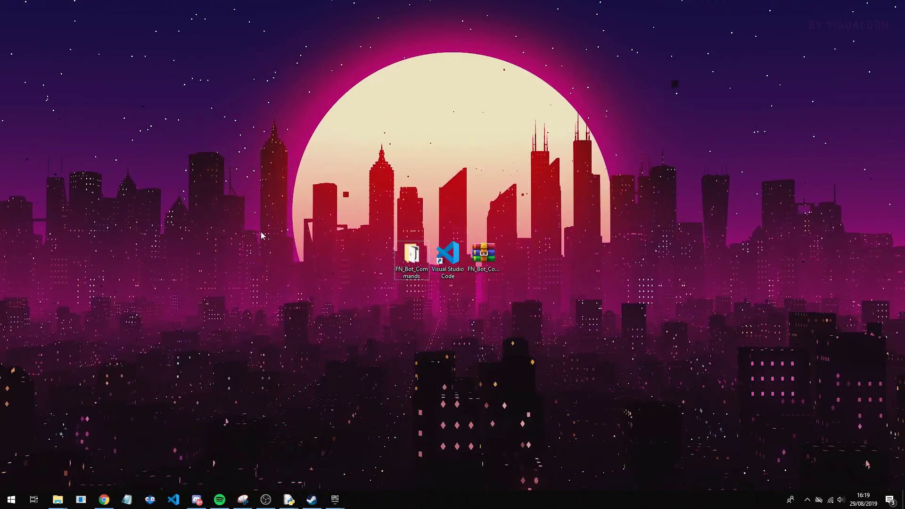
pyautogui.moveTo(372, 221); pyautogui.dragTo(586, 323)
pyautogui.click(587, 323)
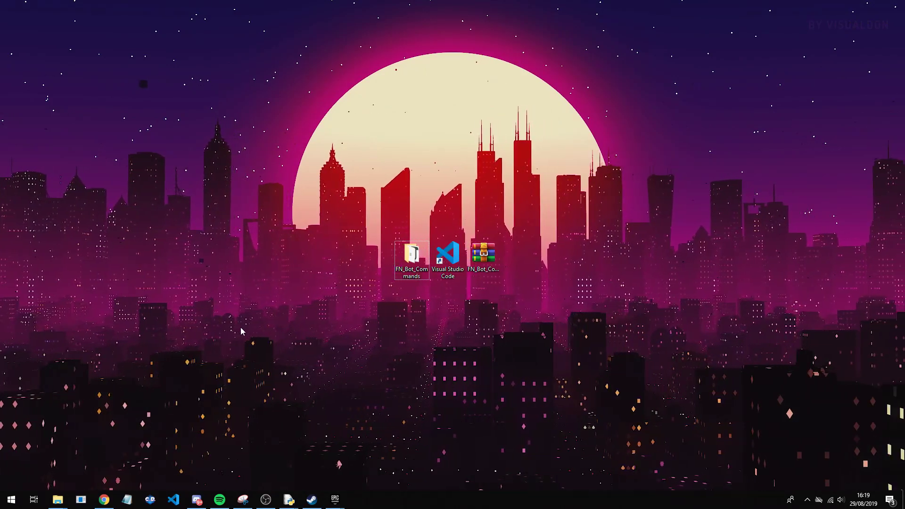
# Open the %localappdata% folder through the Run dialog.
pyautogui.press('super+r')
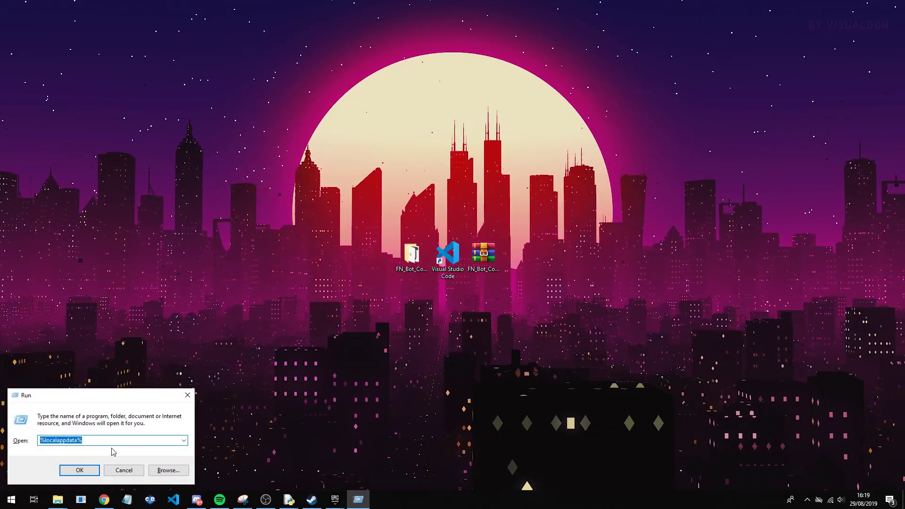
pyautogui.write('%localappdata%')
pyautogui.moveTo(45, 441); pyautogui.dragTo(57, 441)
pyautogui.doubleClick(56, 441)
pyautogui.click(79, 470)
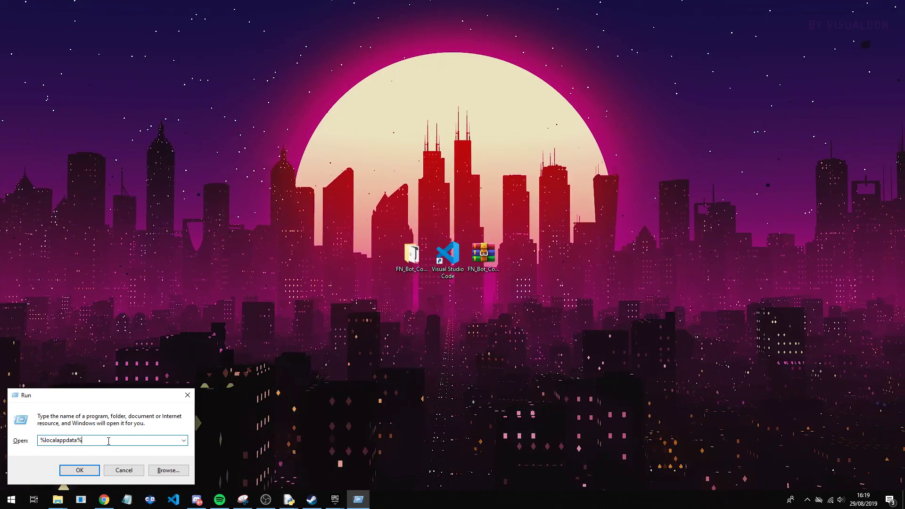
# Open the FortniteGame log from the Saved > Logs folder inside FortniteGame and minimize the file browser window.
pyautogui.press('f')
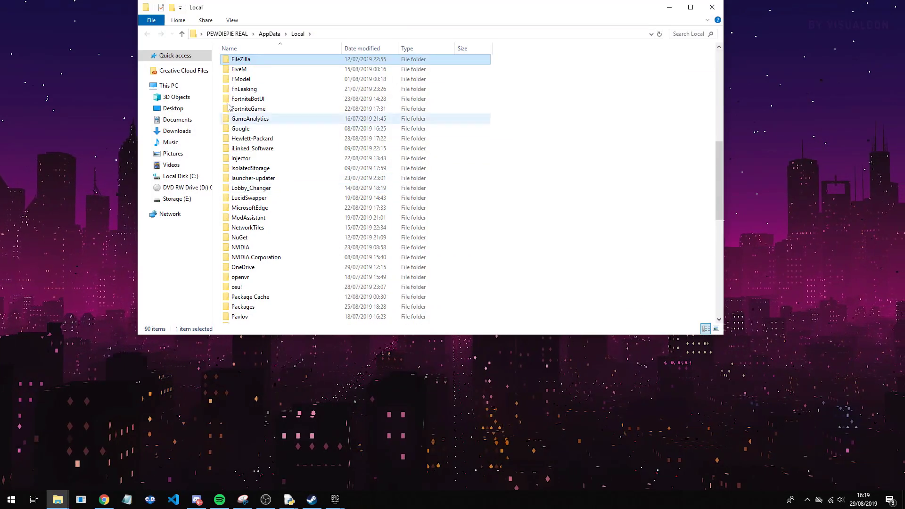
pyautogui.doubleClick(264, 109)
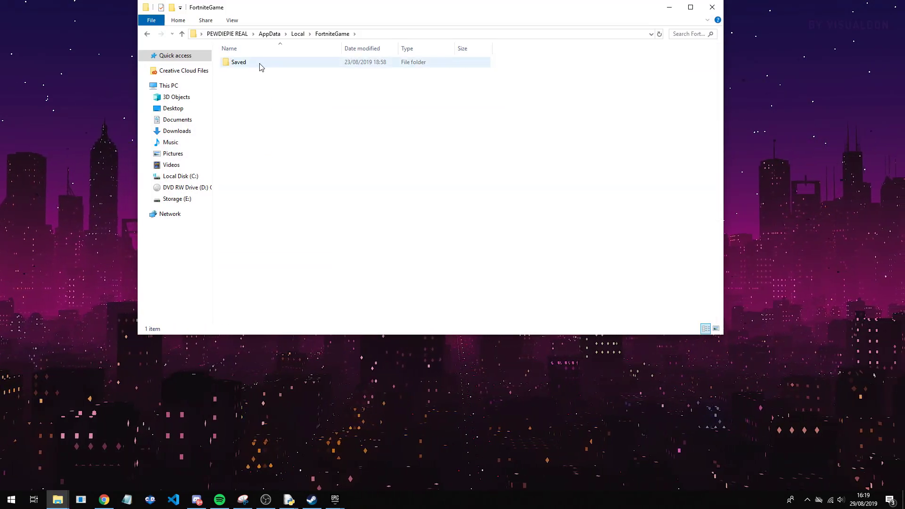
pyautogui.doubleClick(259, 64)
pyautogui.doubleClick(251, 112)
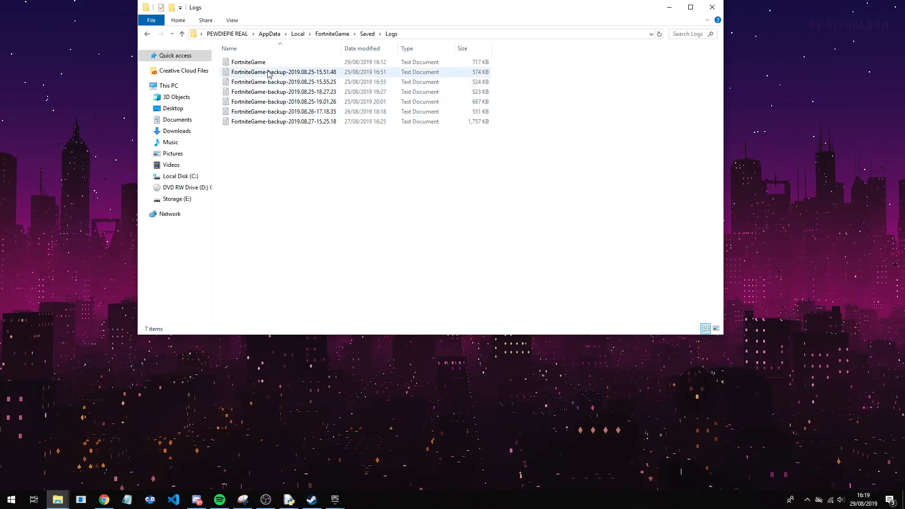
pyautogui.doubleClick(267, 64)
pyautogui.click(669, 7)
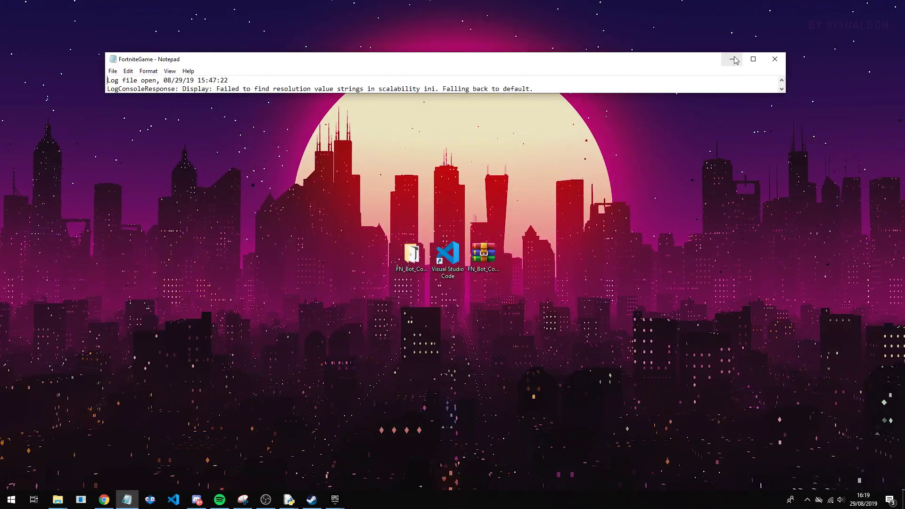
# Maximize the log window, search the log for "net cl" and highlight the number on the Net CL line.
pyautogui.click(753, 59)
pyautogui.hotkey('ctrl', 'f')
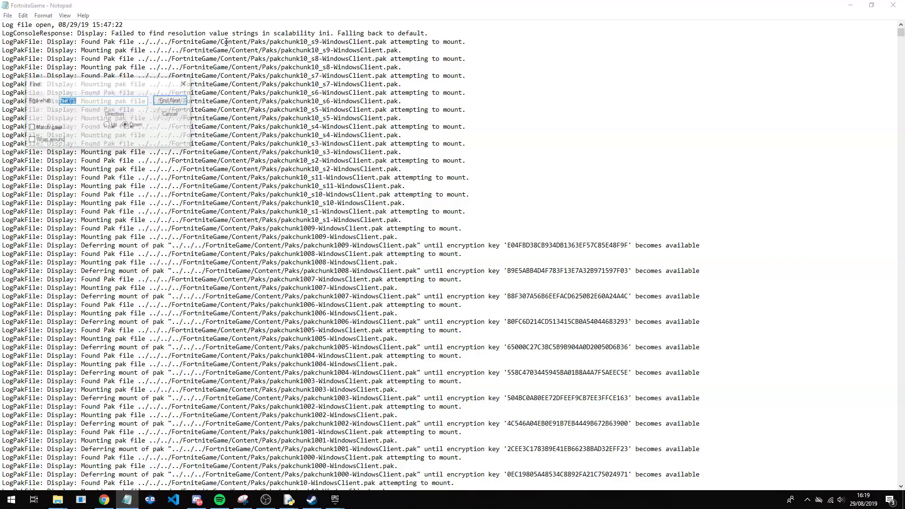
pyautogui.write('net cl')
pyautogui.scroll(-15, 226, 42)
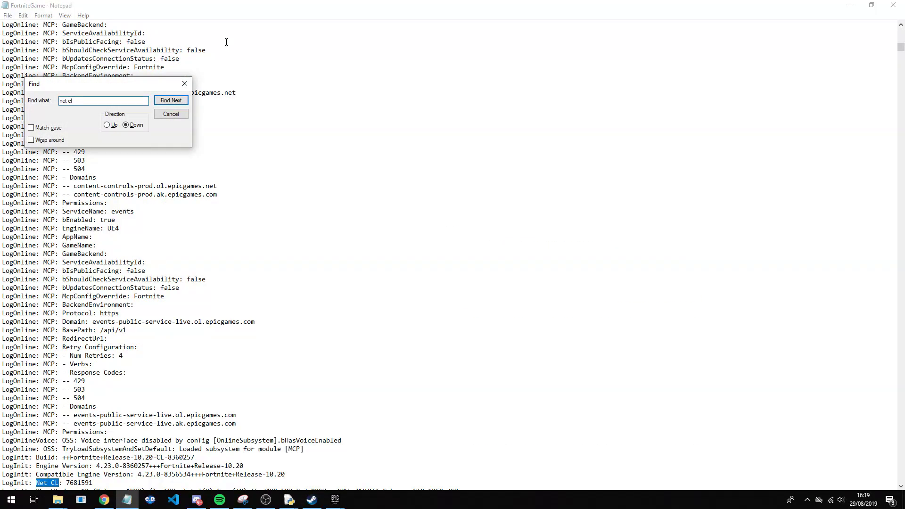
pyautogui.press('Escape')
pyautogui.scroll(-4, 226, 41)
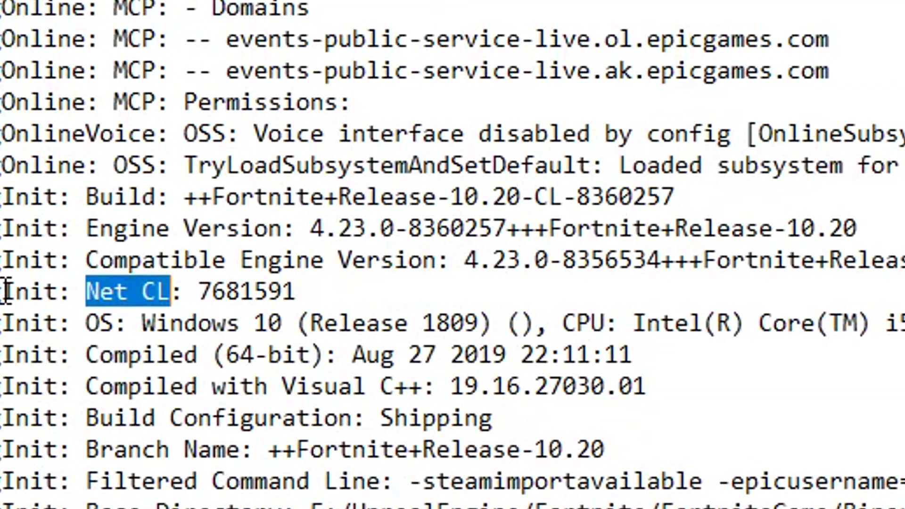
pyautogui.click(87, 291)
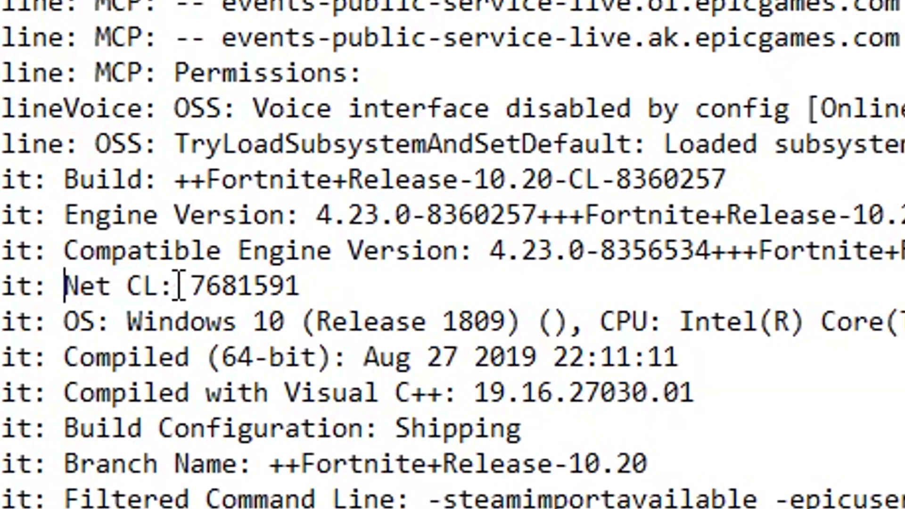
pyautogui.moveTo(191, 288)
pyautogui.mouseDown()
pyautogui.moveTo(353, 289)
pyautogui.moveTo(180, 283)
pyautogui.mouseUp()
pyautogui.click(355, 289)
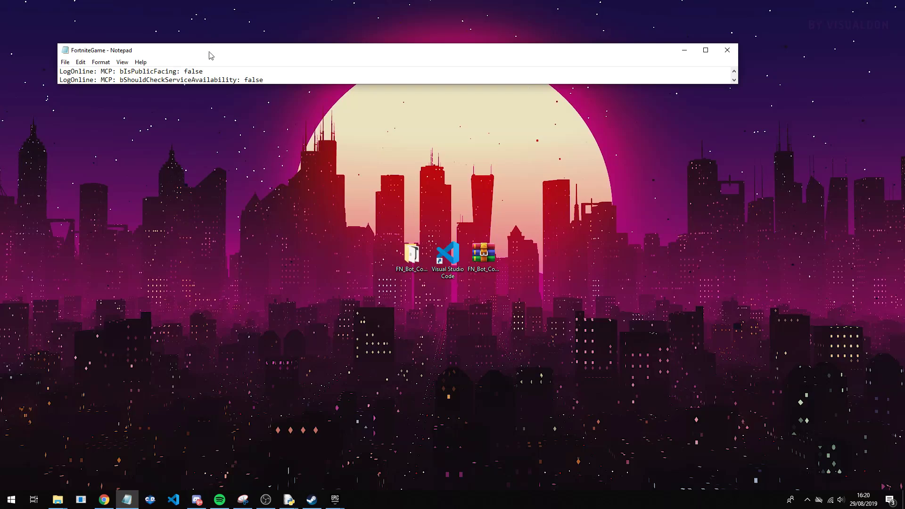
# Enlarge the restored log window, repeat the search for "net cl" and minimize the log.
pyautogui.scroll(-10, 226, 75)
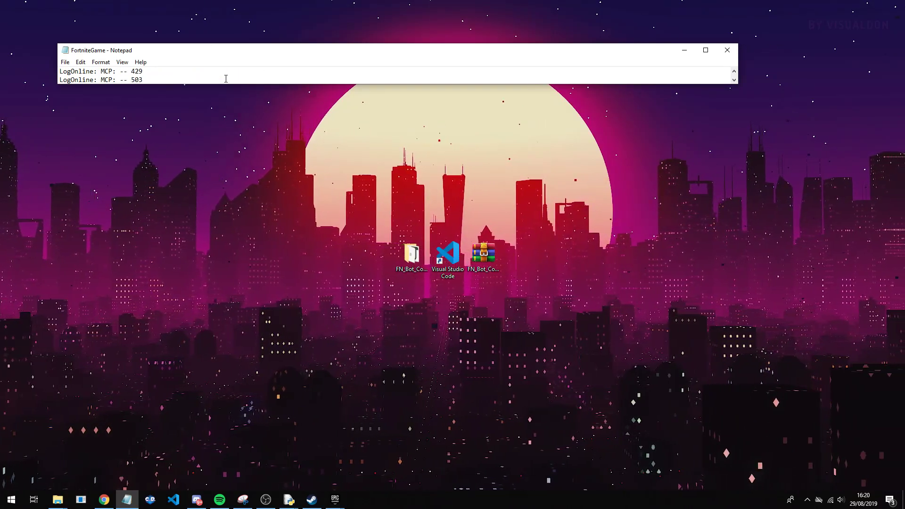
pyautogui.scroll(8, 224, 77)
pyautogui.moveTo(258, 83); pyautogui.dragTo(258, 306)
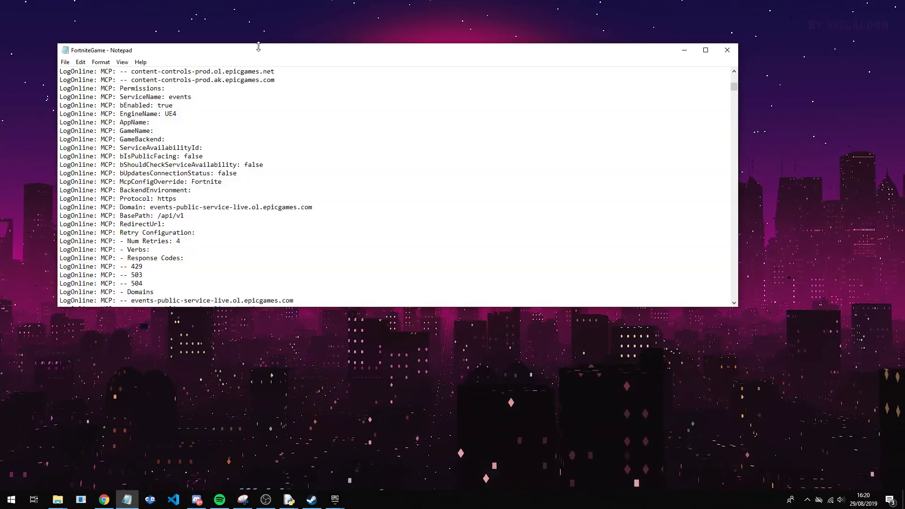
pyautogui.scroll(10, 200, 190)
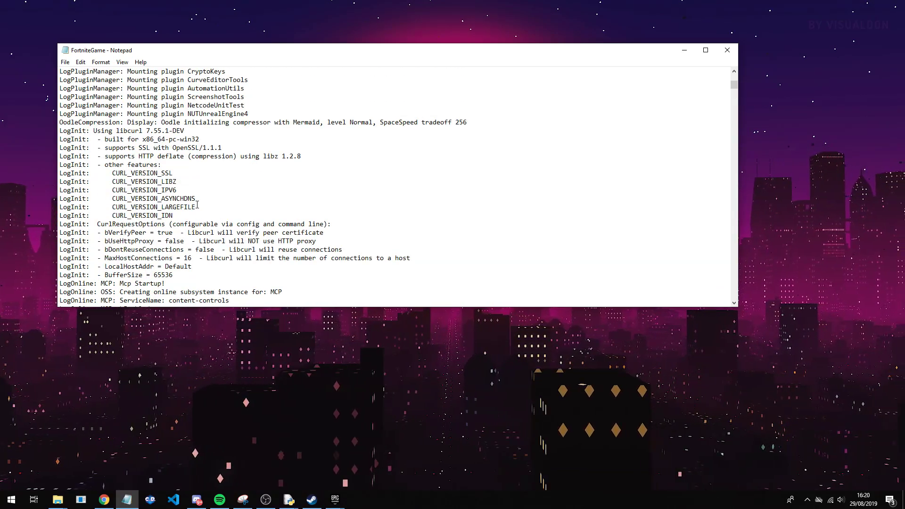
pyautogui.press('Return')
pyautogui.press('Escape')
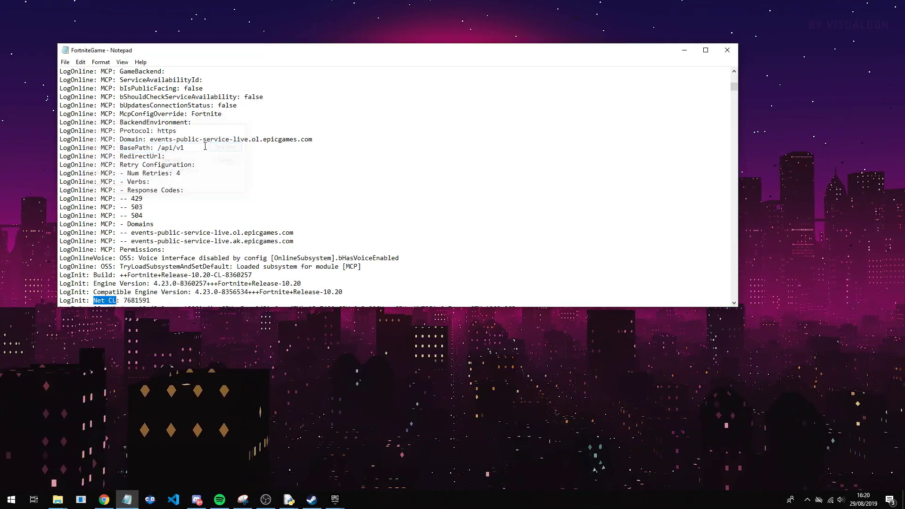
pyautogui.click(683, 51)
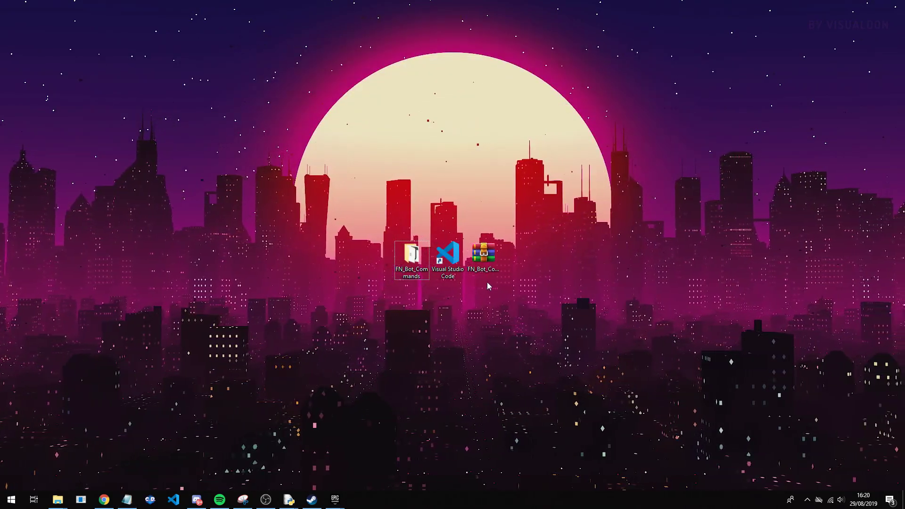
# View the contents of the FN_Bot_Commands archive on the desktop and close it again.
pyautogui.click(484, 259)
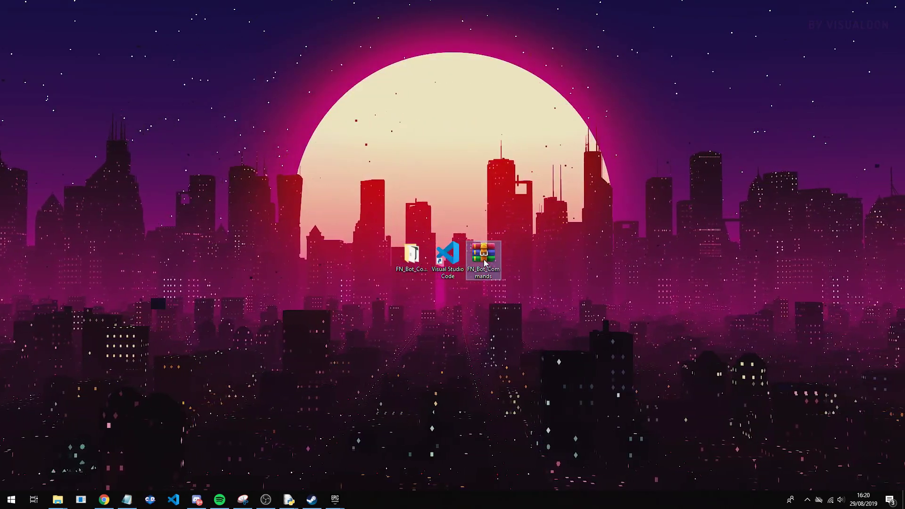
pyautogui.doubleClick(484, 259)
pyautogui.moveTo(351, 11); pyautogui.dragTo(288, 32)
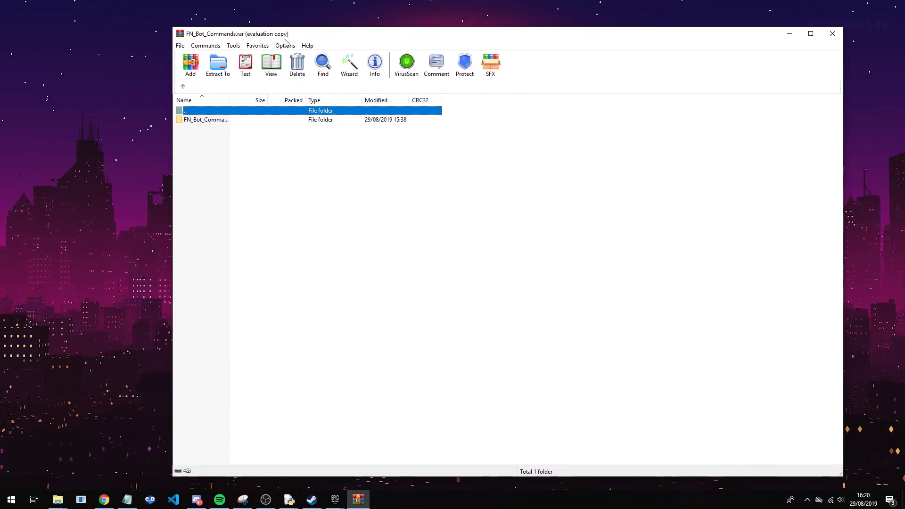
pyautogui.click(580, 218)
pyautogui.click(832, 33)
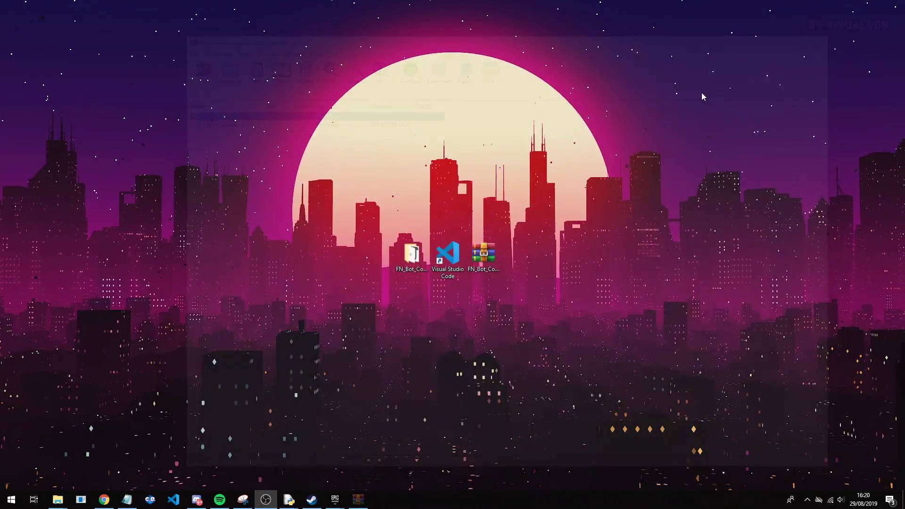
# Switch to Visual Studio Code and show the bot's index.js file in a maximized window.
pyautogui.doubleClick(447, 257)
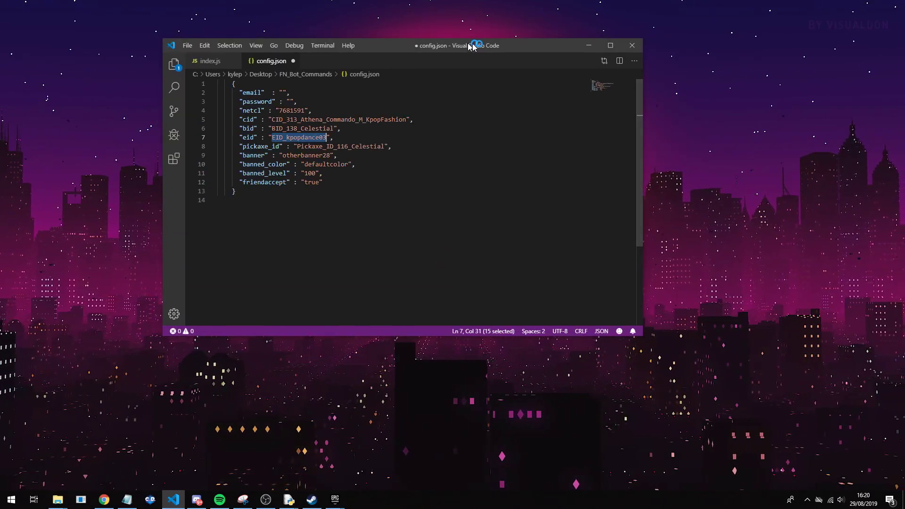
pyautogui.click(796, 65)
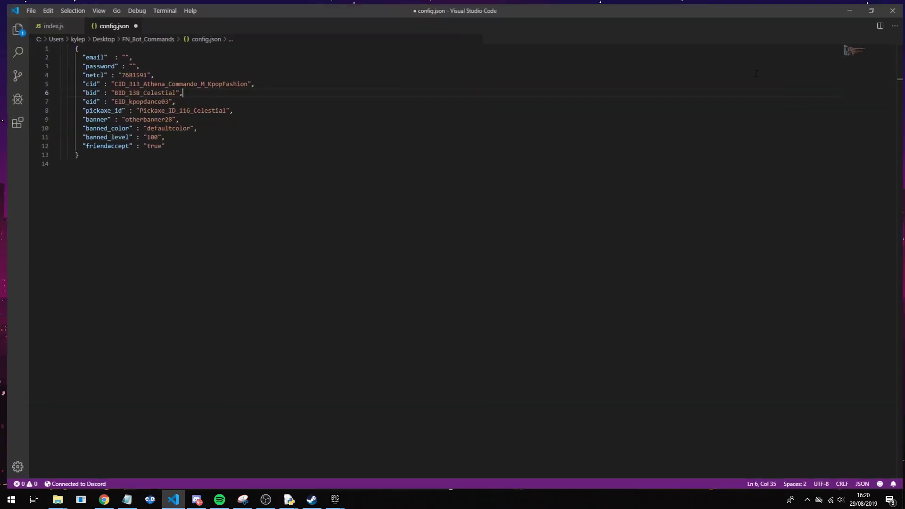
pyautogui.moveTo(339, 6); pyautogui.dragTo(512, 91)
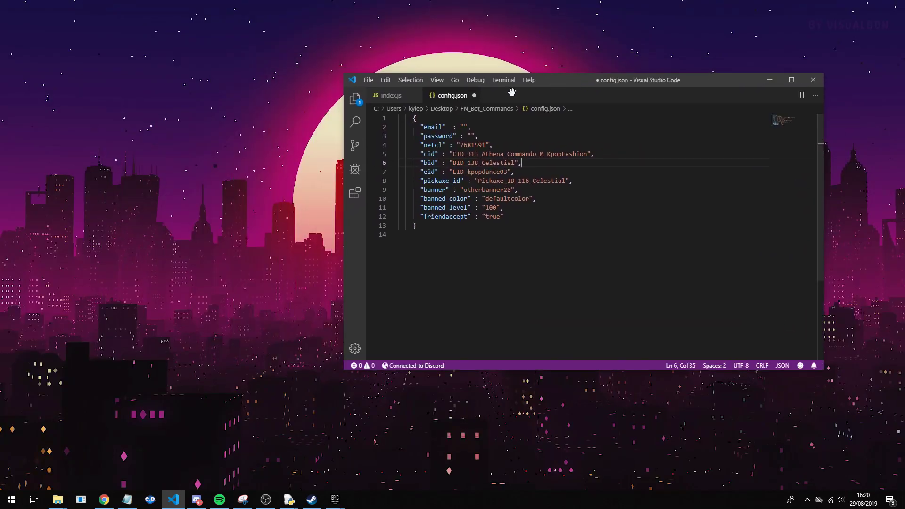
pyautogui.click(402, 97)
pyautogui.click(438, 95)
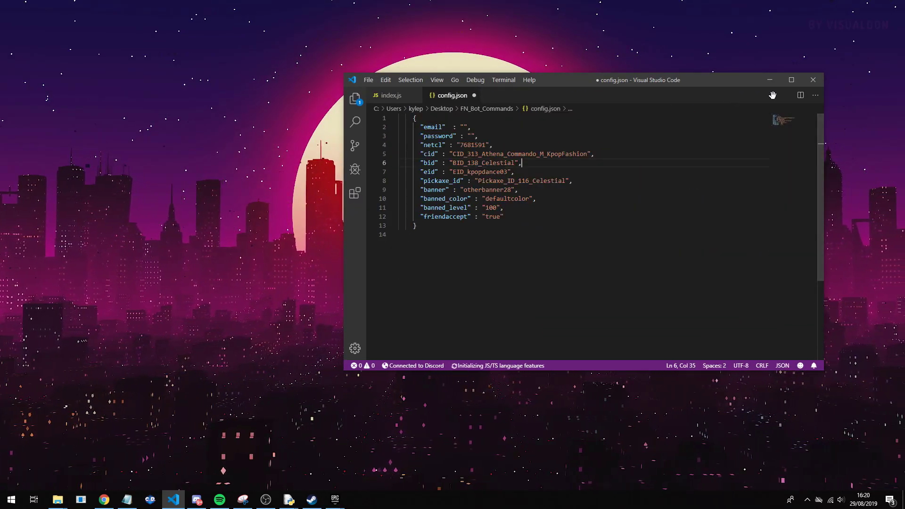
pyautogui.click(380, 95)
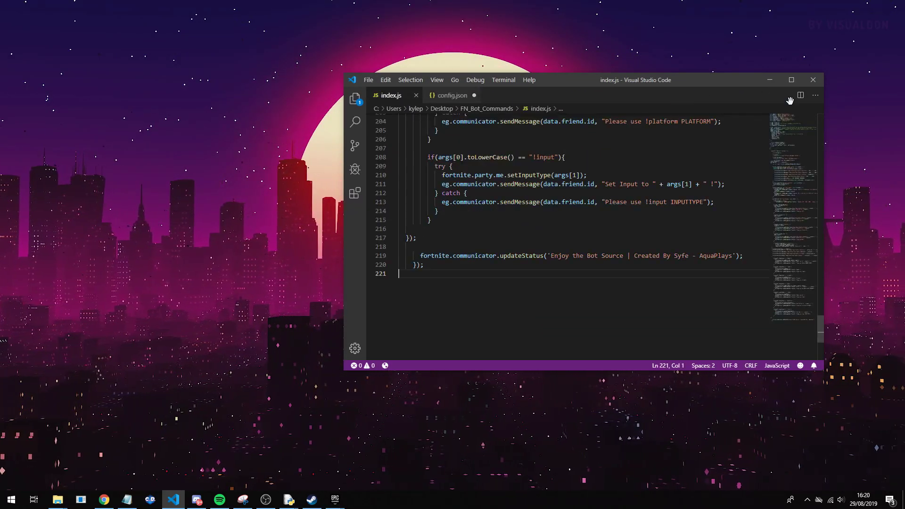
pyautogui.click(787, 81)
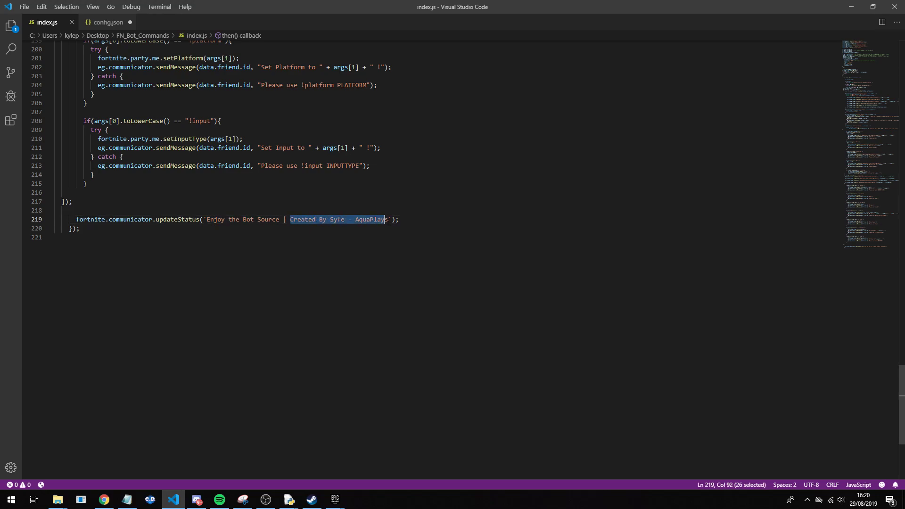
# Examine the updateStatus line and the chat commands near the end of index.js.
pyautogui.click(392, 220)
pyautogui.scroll(10, 378, 220)
pyautogui.scroll(-8, 373, 221)
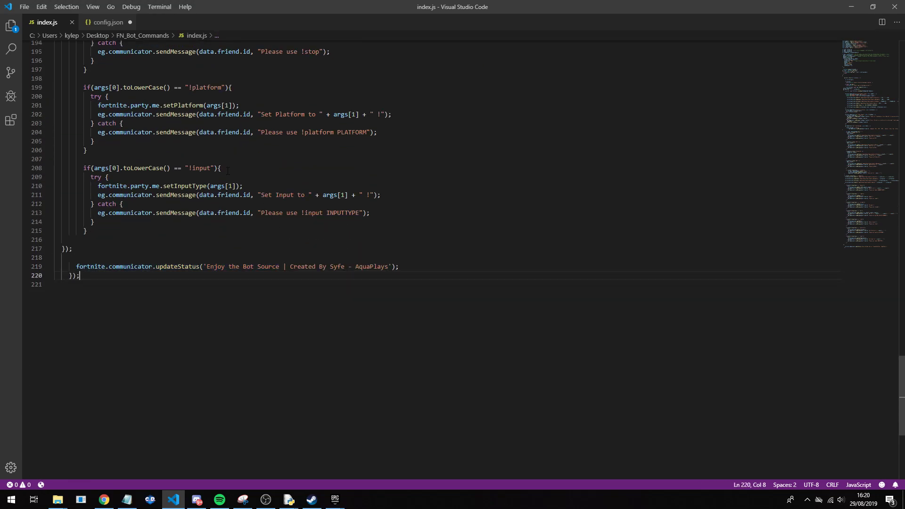
# Switch to config.json and examine its email, password and netcl entries.
pyautogui.click(107, 22)
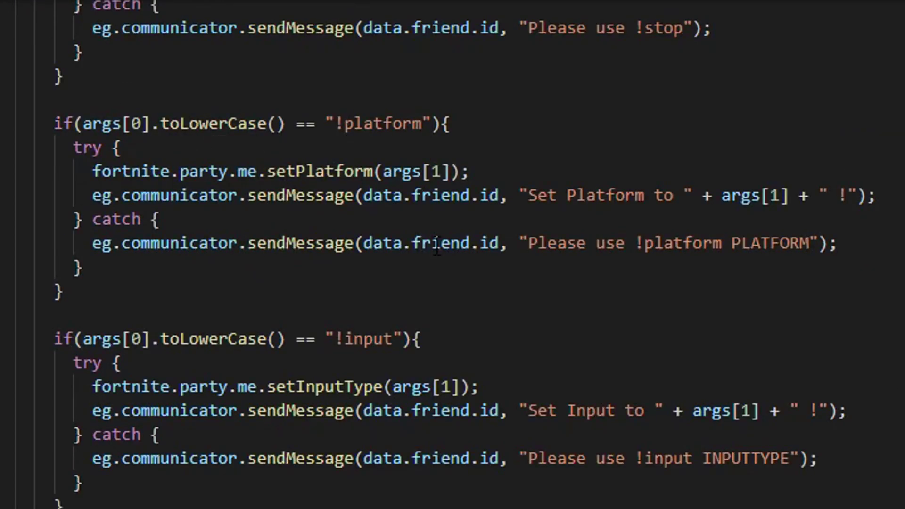
pyautogui.scroll(5, 453, 255)
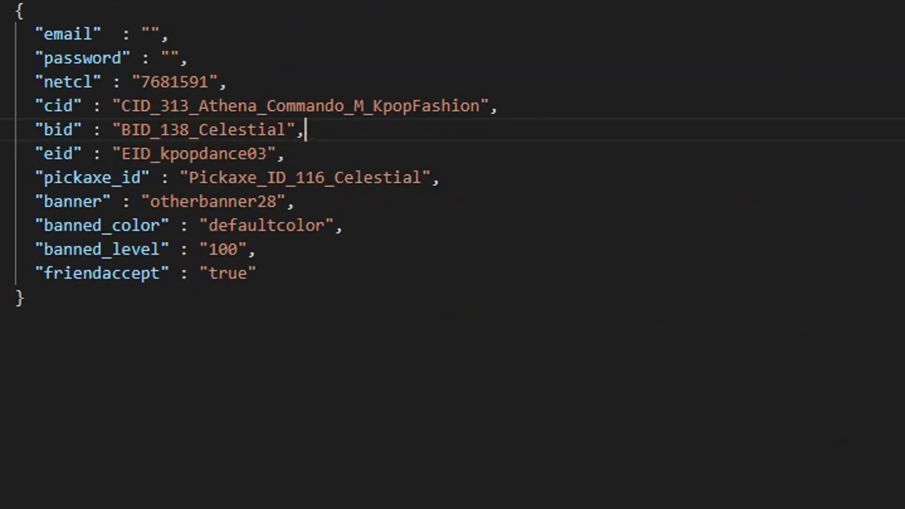
pyautogui.moveTo(43, 34); pyautogui.dragTo(165, 33)
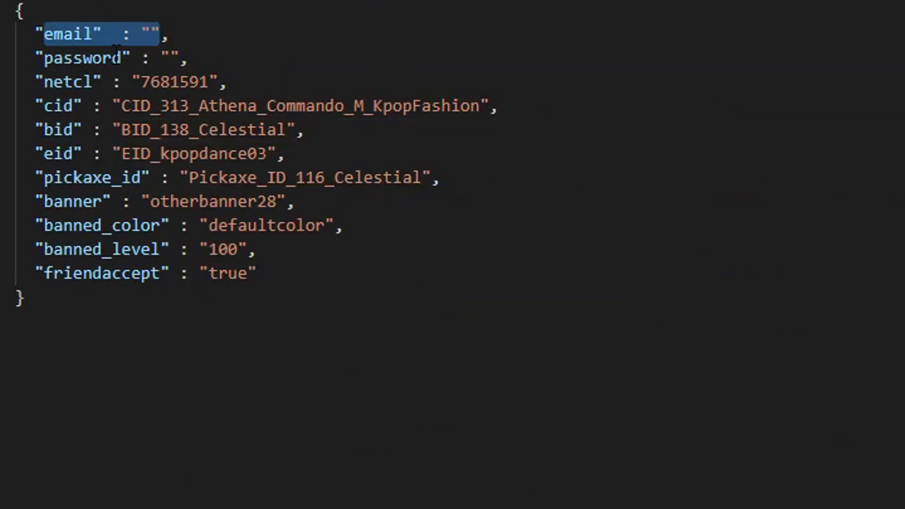
pyautogui.moveTo(39, 59); pyautogui.dragTo(188, 58)
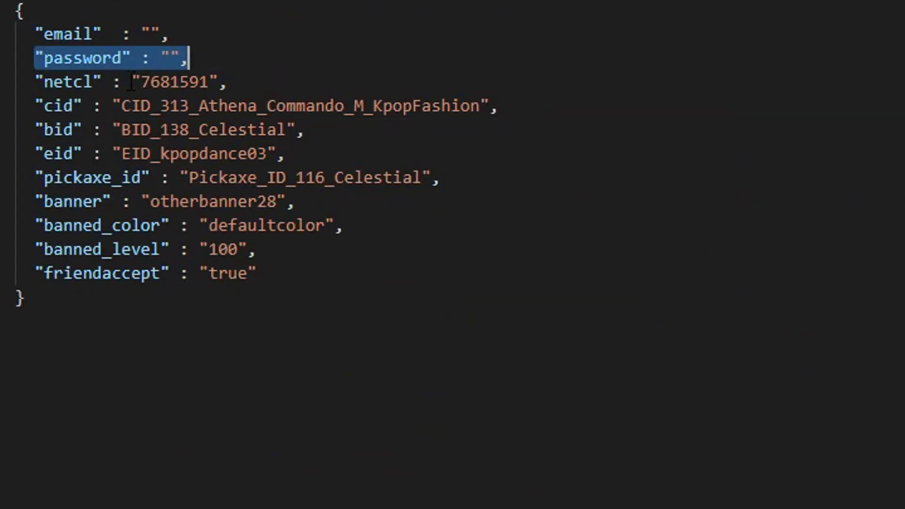
pyautogui.moveTo(141, 82); pyautogui.dragTo(209, 82)
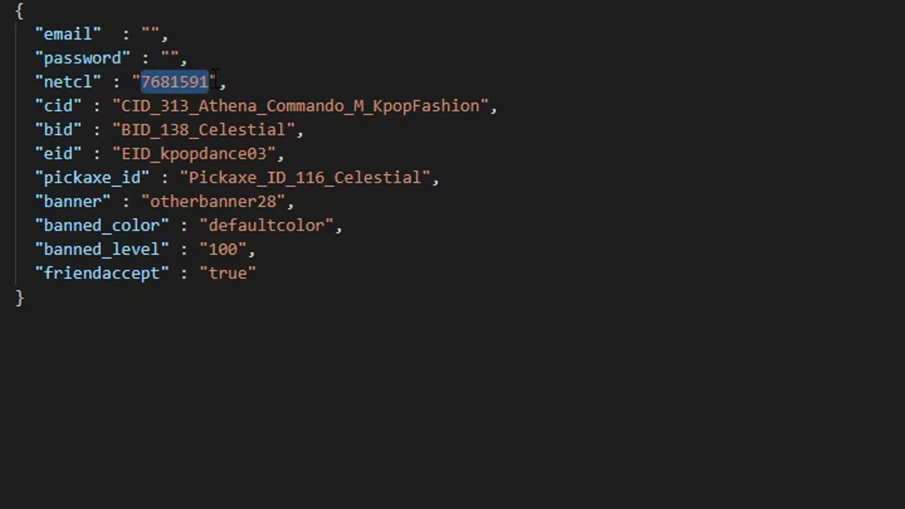
pyautogui.click(215, 81)
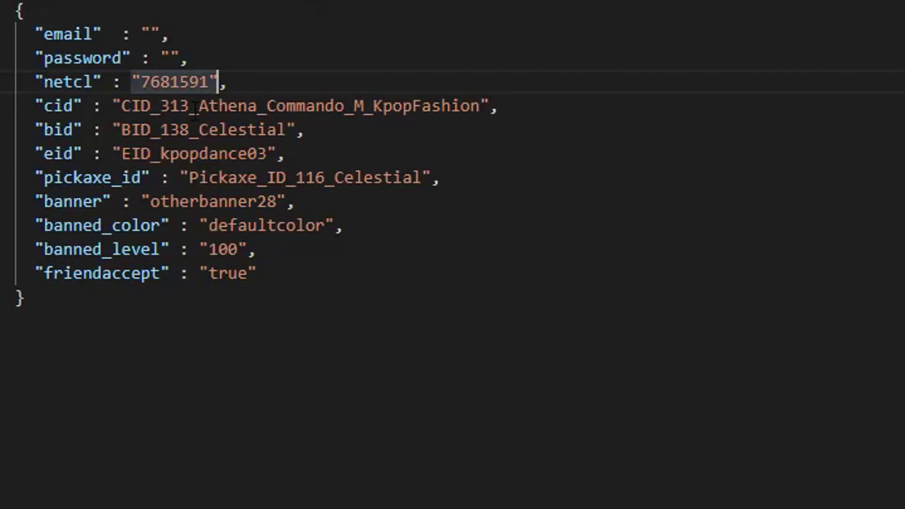
# Examine the cid, bid, eid, pickaxe_id, banner, banned_level and friendaccept entries in config.json.
pyautogui.doubleClick(178, 105)
pyautogui.click(202, 83)
pyautogui.press('Right')
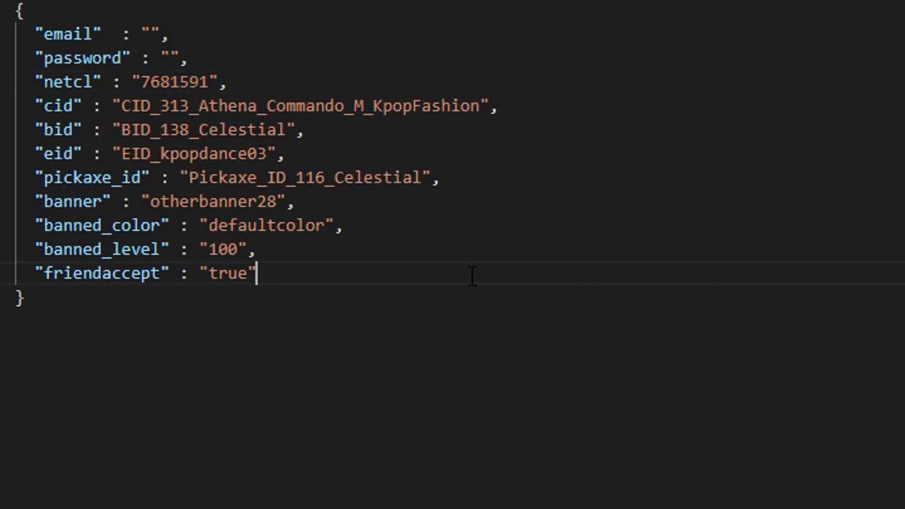
pyautogui.moveTo(128, 105); pyautogui.dragTo(224, 99)
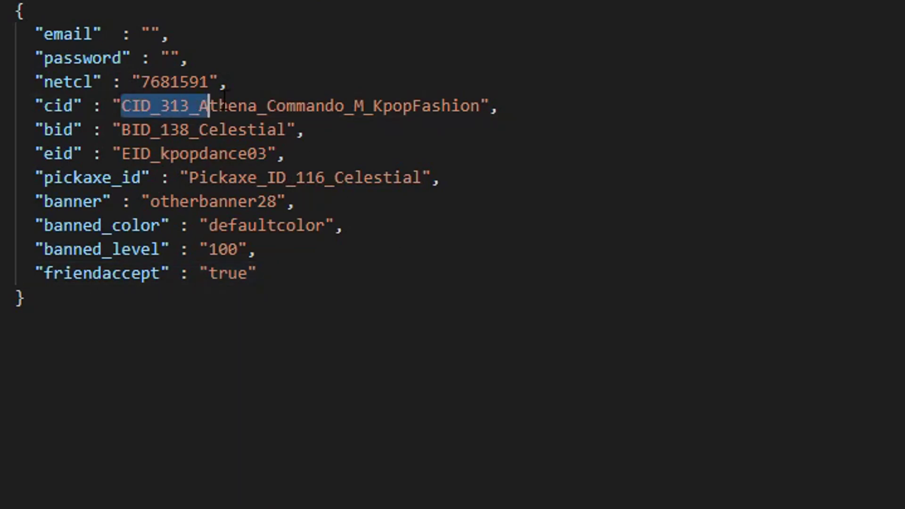
pyautogui.moveTo(151, 131); pyautogui.dragTo(247, 130)
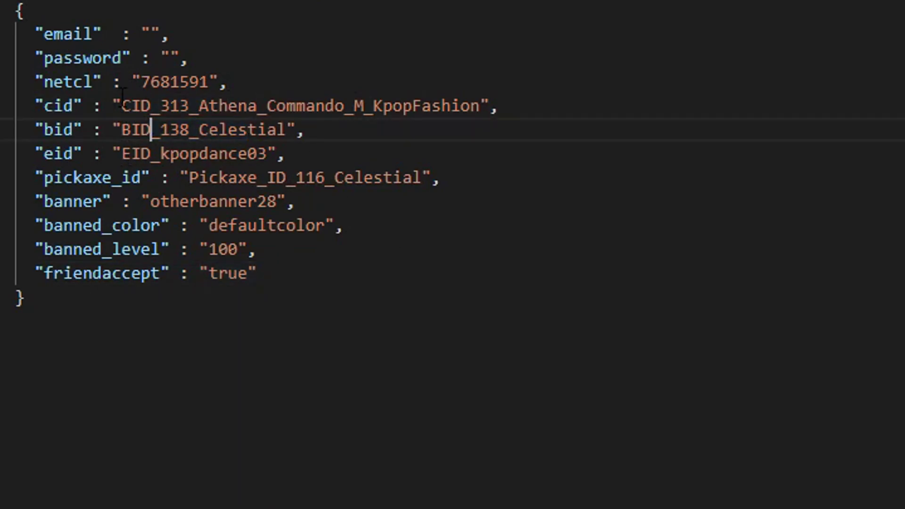
pyautogui.moveTo(195, 106); pyautogui.dragTo(126, 113)
pyautogui.click(308, 157)
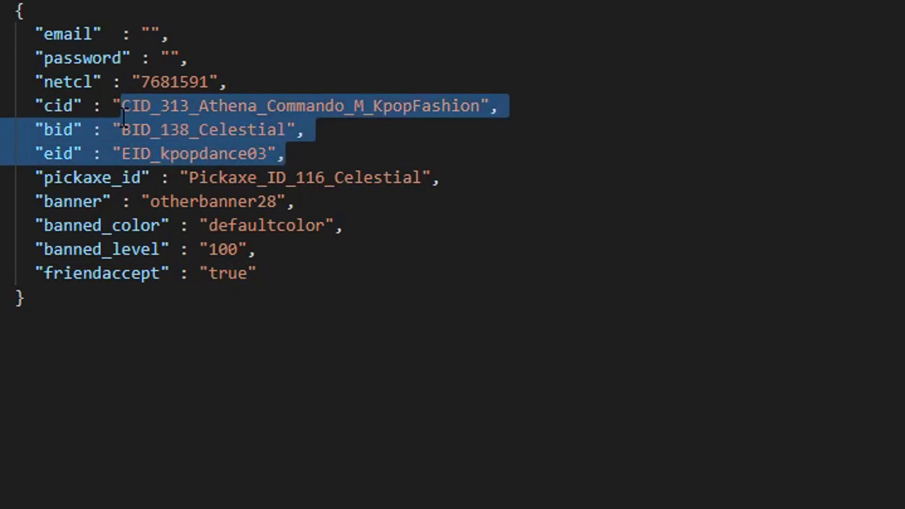
pyautogui.click(312, 156)
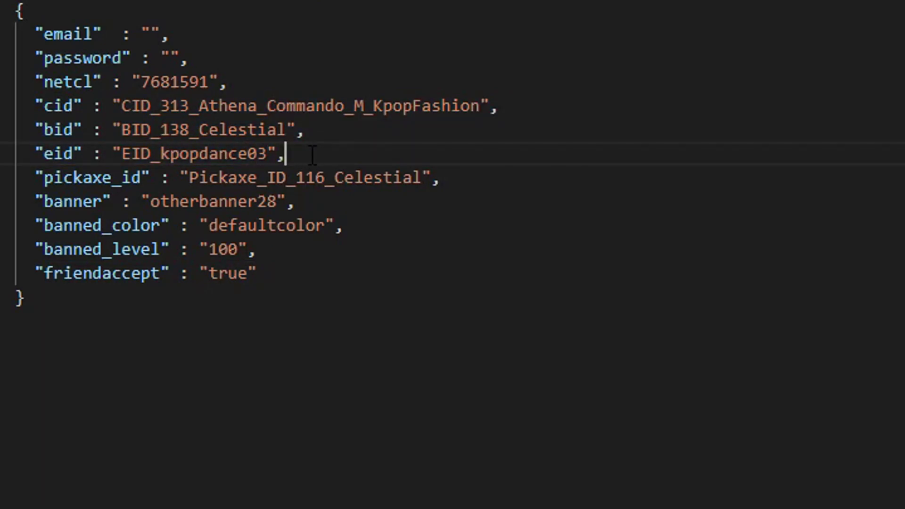
pyautogui.moveTo(217, 180); pyautogui.dragTo(421, 179)
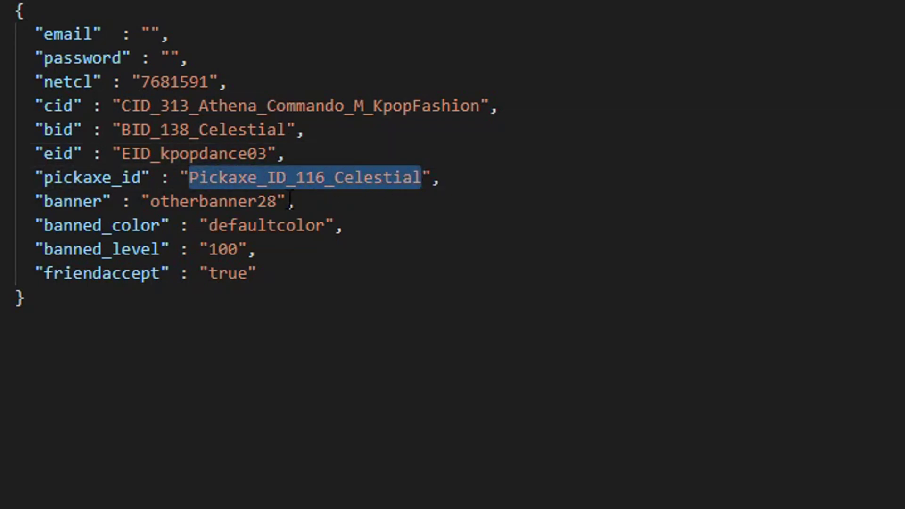
pyautogui.moveTo(150, 203); pyautogui.dragTo(304, 202)
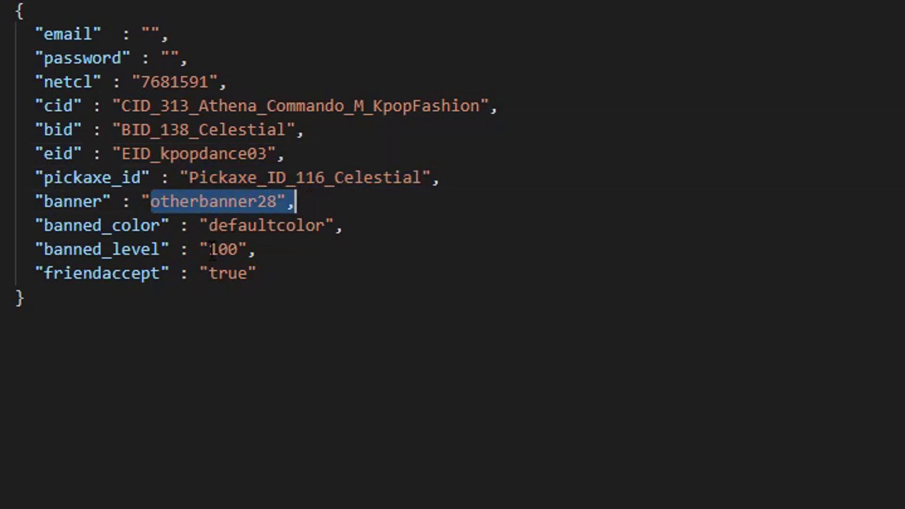
pyautogui.moveTo(211, 250); pyautogui.dragTo(233, 249)
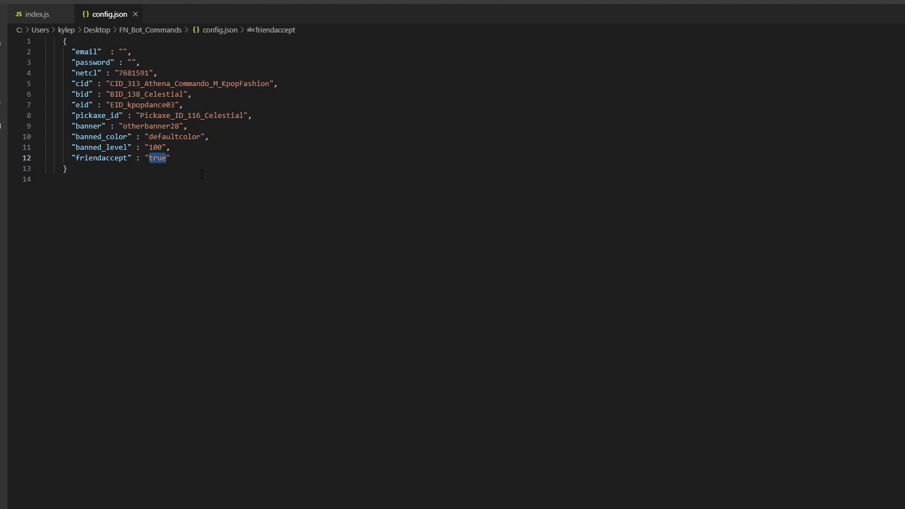
pyautogui.click(165, 193)
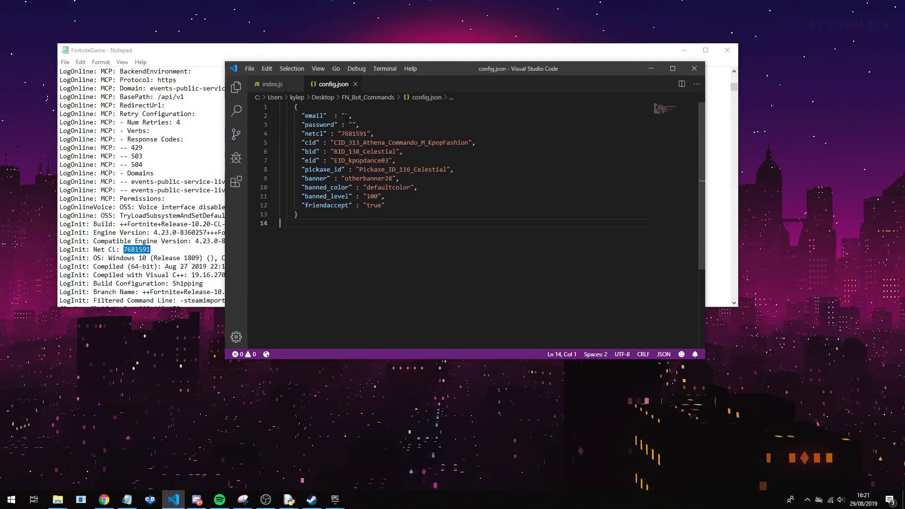
# Minimize the config.json editor window and close the FortniteGame log in Notepad.
pyautogui.click(651, 69)
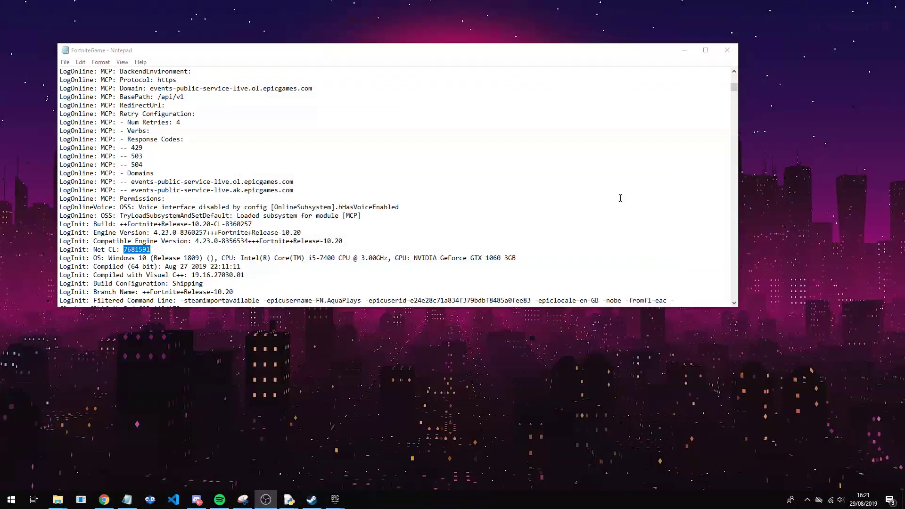
pyautogui.moveTo(702, 56); pyautogui.dragTo(738, 102)
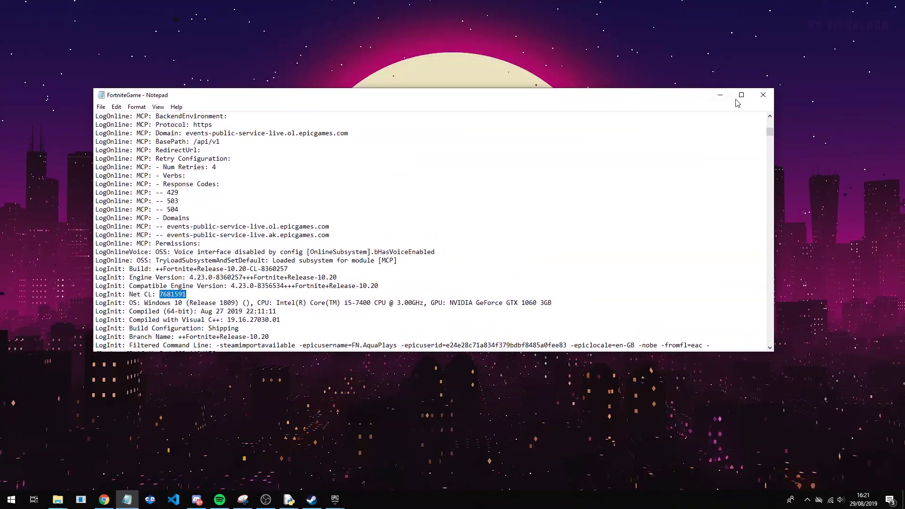
pyautogui.click(763, 95)
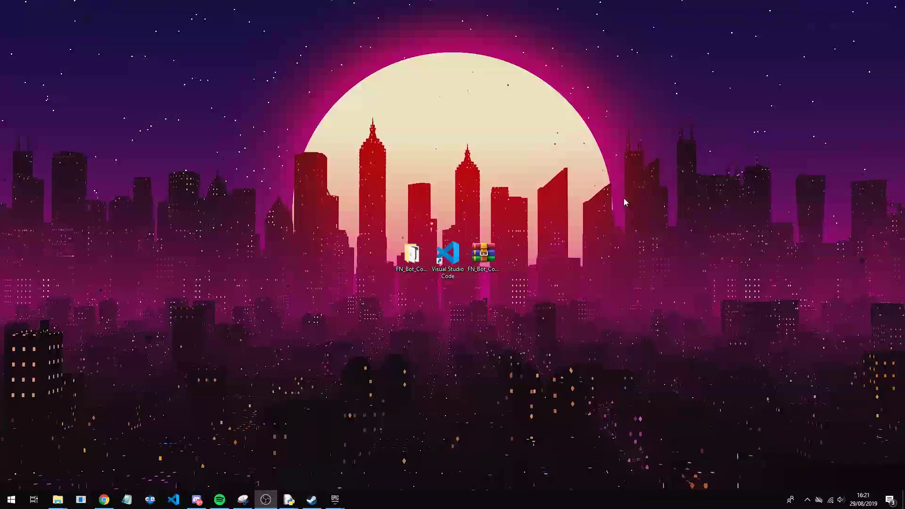
# Open the FN_Bot_Commands folder from the desktop and run the INSTALL PACKAGES batch file to install the npm packages.
pyautogui.doubleClick(410, 256)
pyautogui.moveTo(392, 23); pyautogui.dragTo(443, 73)
pyautogui.doubleClick(338, 144)
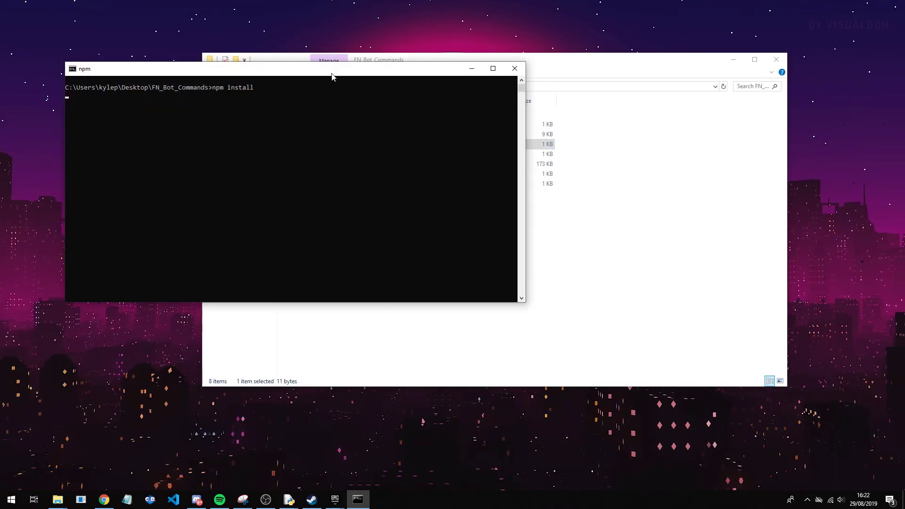
pyautogui.moveTo(331, 77); pyautogui.dragTo(408, 121)
pyautogui.click(409, 118)
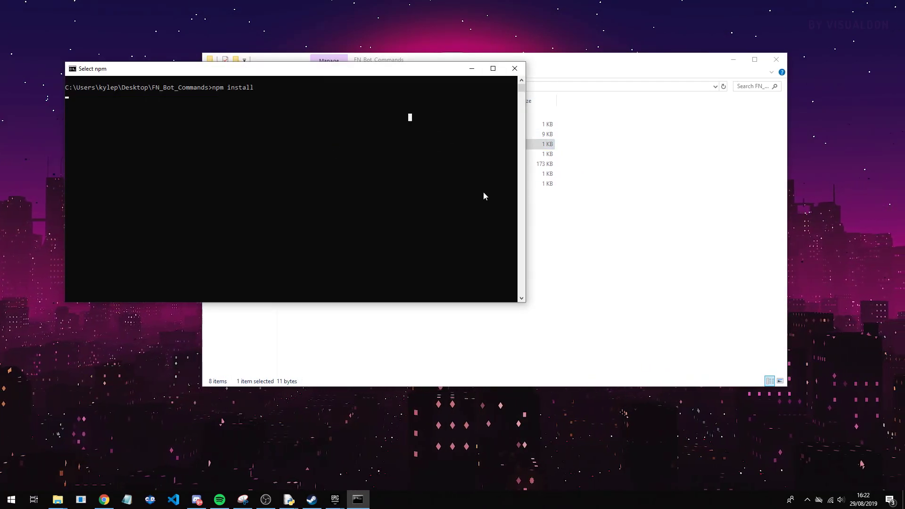
pyautogui.click(642, 141)
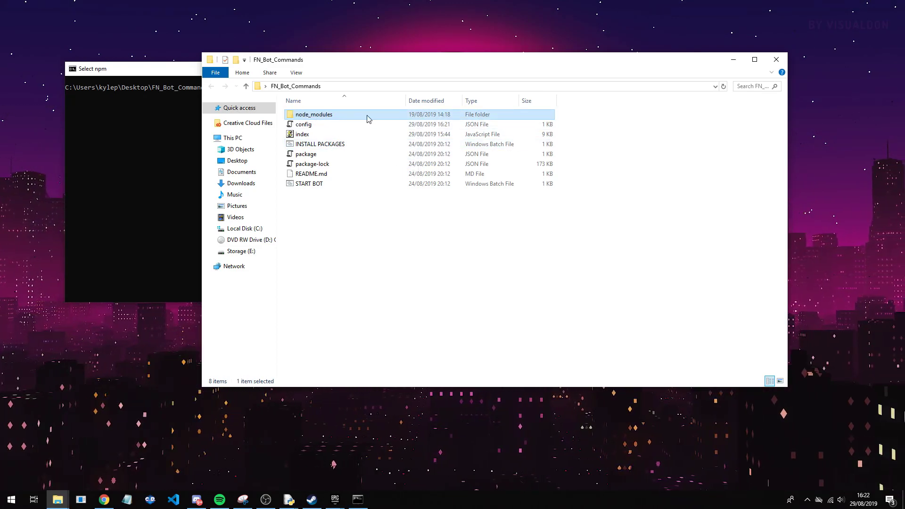
pyautogui.click(342, 144)
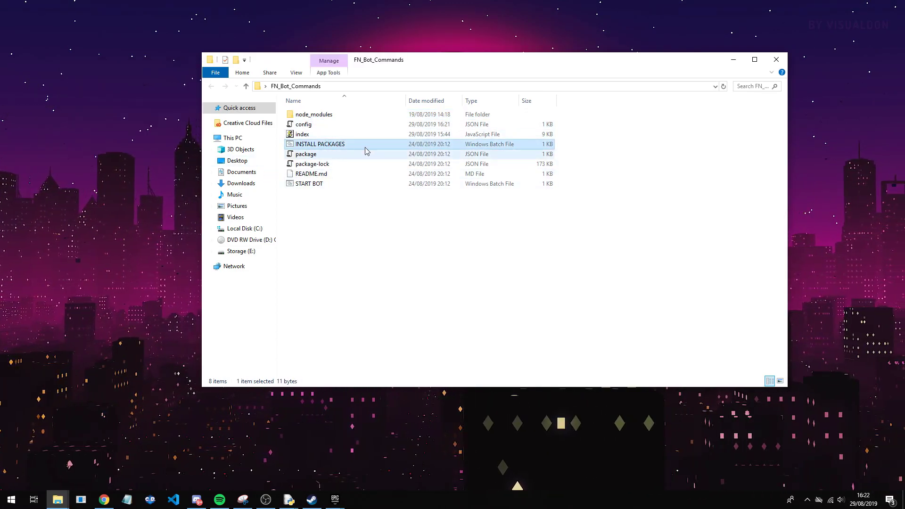
# Start the bot with the START BOT batch file and reposition its command window.
pyautogui.click(347, 224)
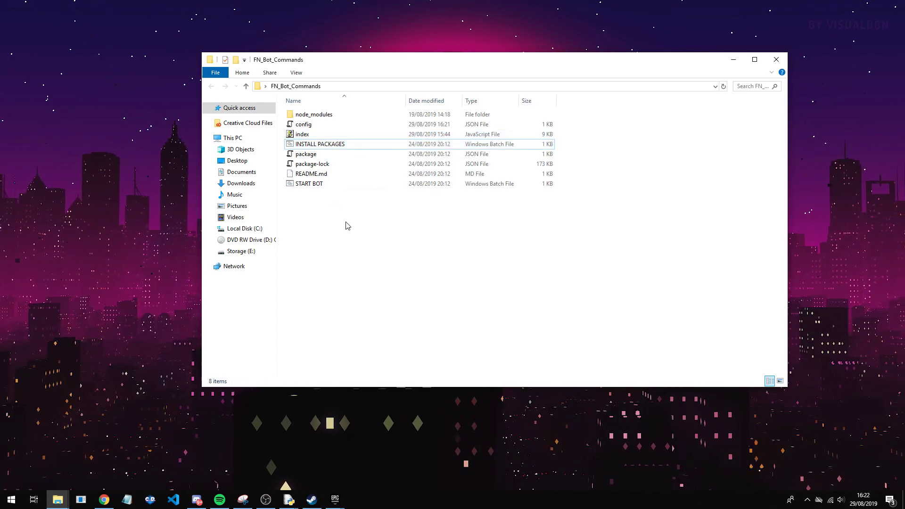
pyautogui.doubleClick(331, 185)
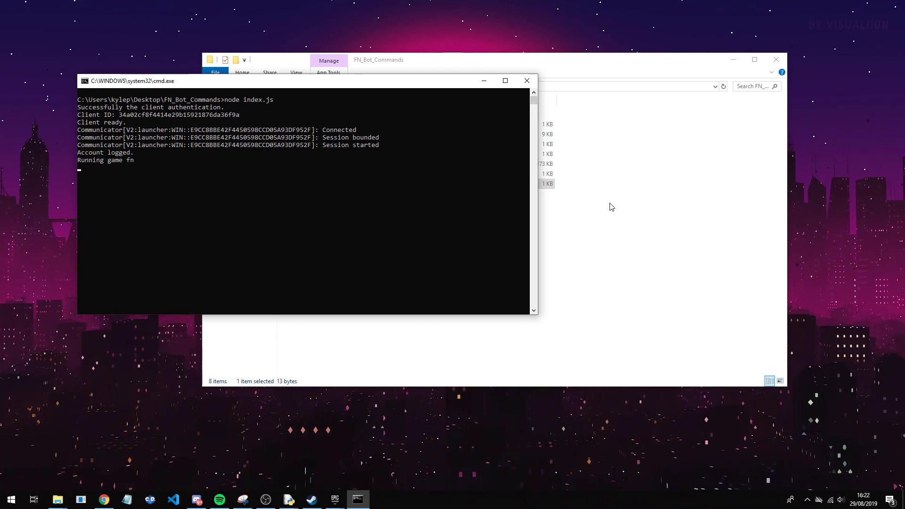
pyautogui.moveTo(391, 86); pyautogui.dragTo(601, 128)
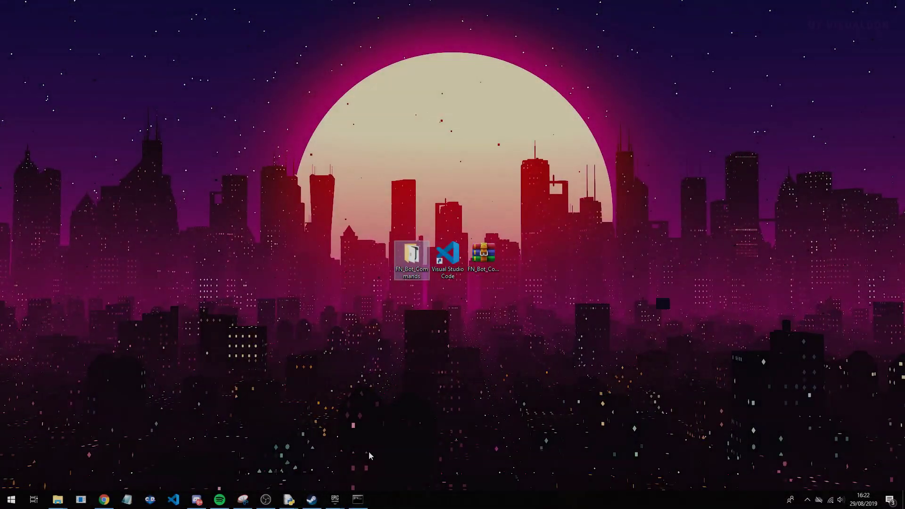
# Switch to Discord and open the cids-testing channel of the Aqua Plays server.
pyautogui.click(196, 500)
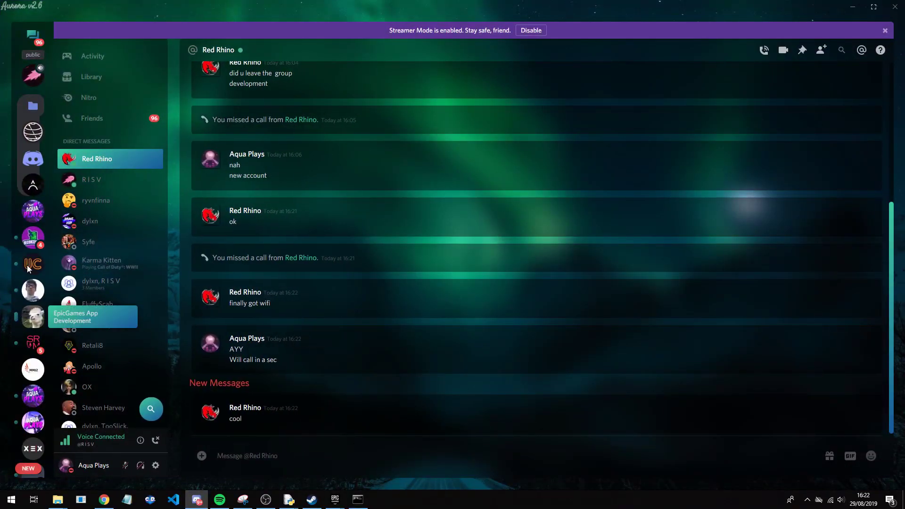
pyautogui.click(33, 205)
pyautogui.scroll(-1, 18, 370)
pyautogui.click(31, 349)
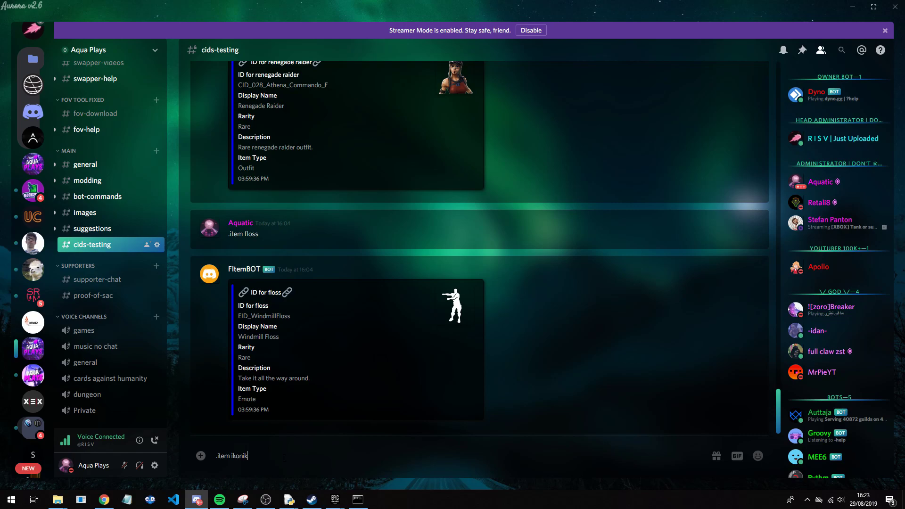
# Send the commands ".item ikonik" and ".image ikonik" in cids-testing and review FItemBOT's replies.
pyautogui.press('Return')
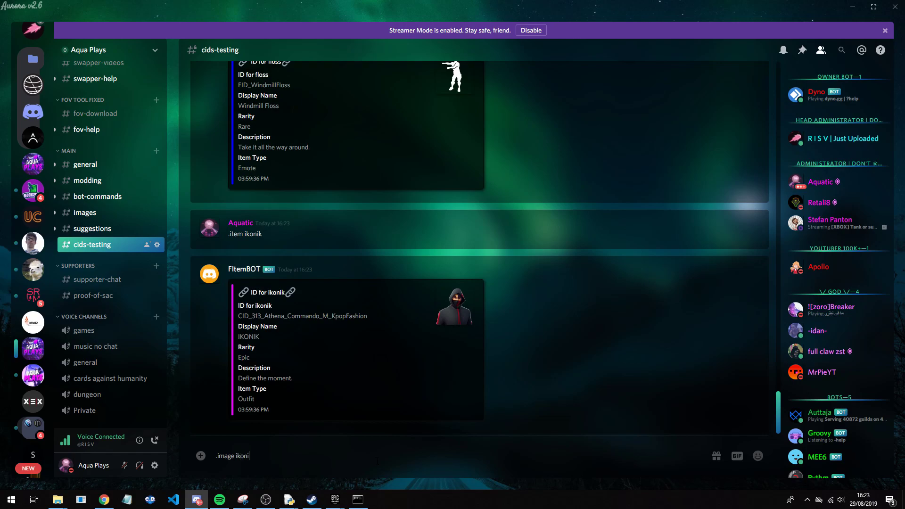
pyautogui.write('k')
pyautogui.press('Return')
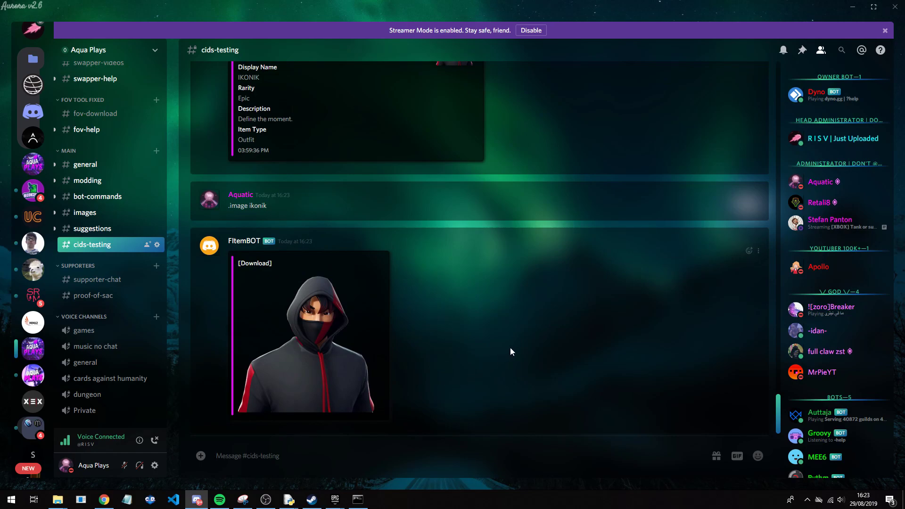
pyautogui.scroll(4, 519, 350)
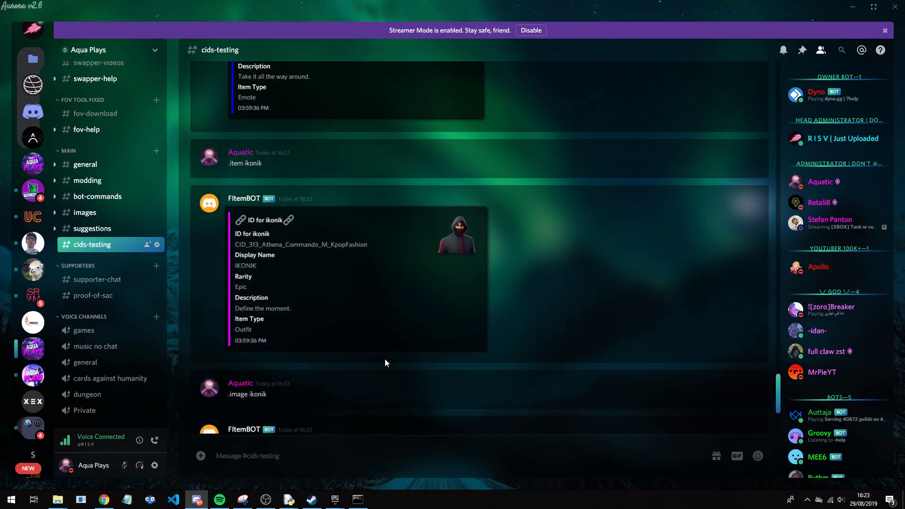
pyautogui.scroll(1, 388, 353)
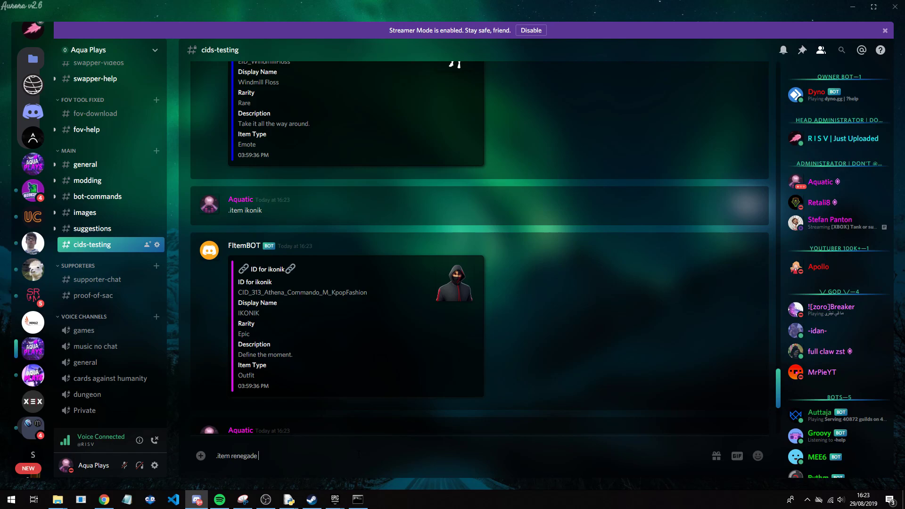
# Send ".item renegade raider" in cids-testing and select the outfit's CID in FItemBOT's reply.
pyautogui.write('raide')
pyautogui.press('Return')
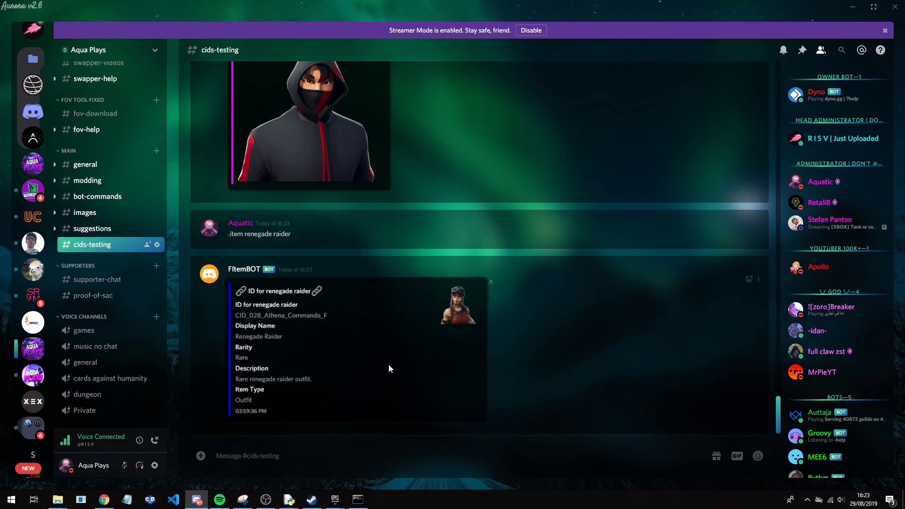
pyautogui.click(332, 332)
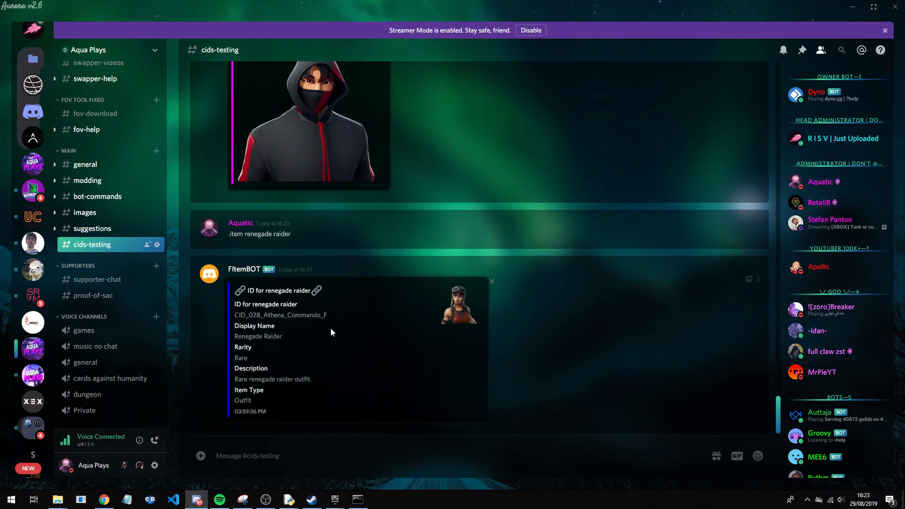
pyautogui.moveTo(331, 315); pyautogui.dragTo(234, 315)
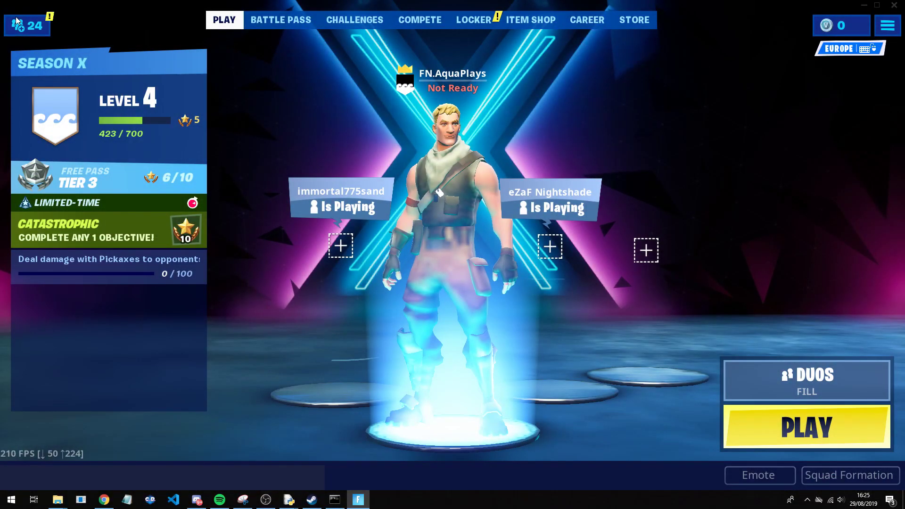
# In the Fortnite lobby, invite the friend SyfeBOT to the party and close the social view.
pyautogui.click(29, 28)
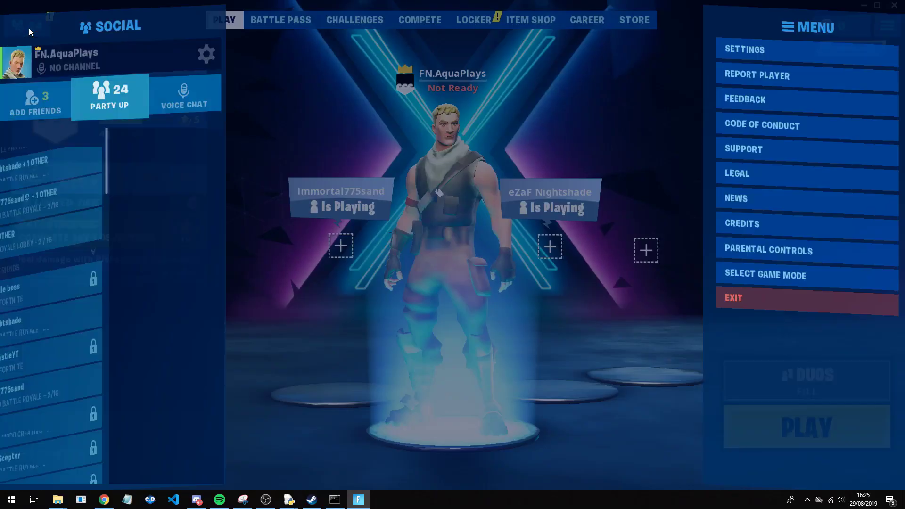
pyautogui.click(74, 75)
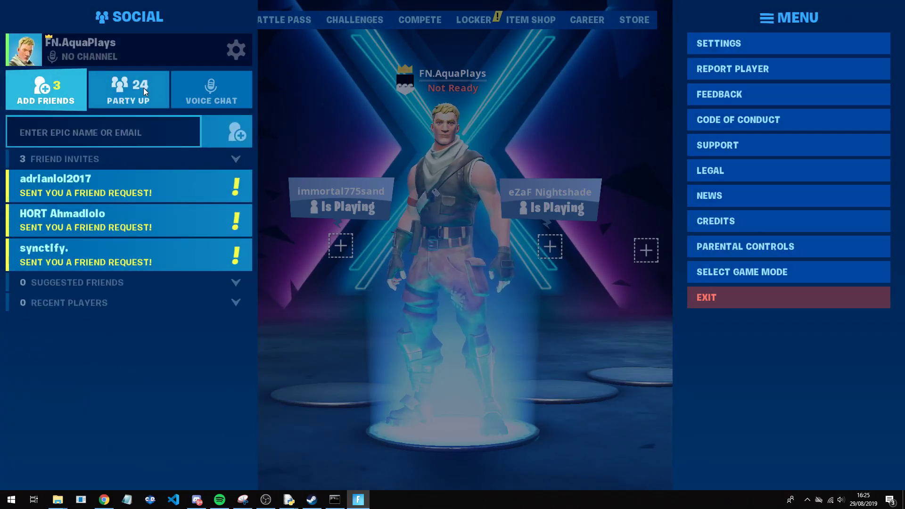
pyautogui.click(150, 83)
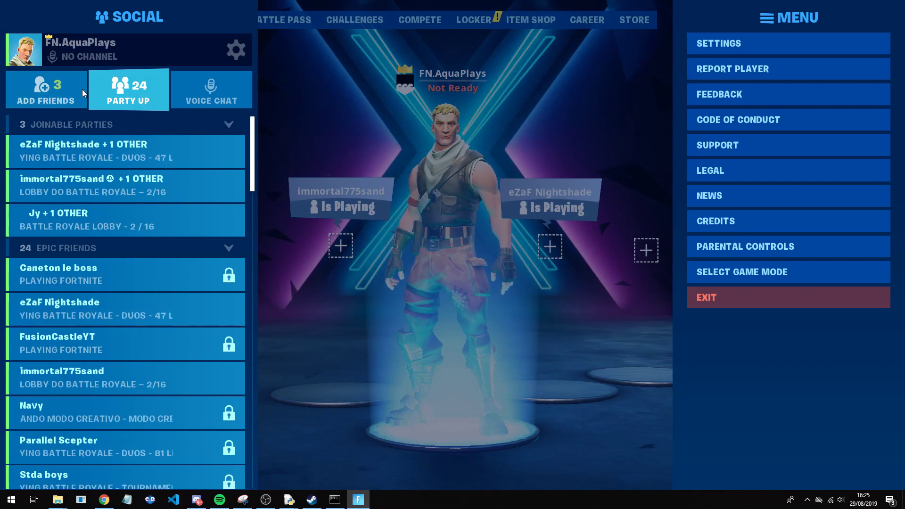
pyautogui.scroll(-3, 128, 238)
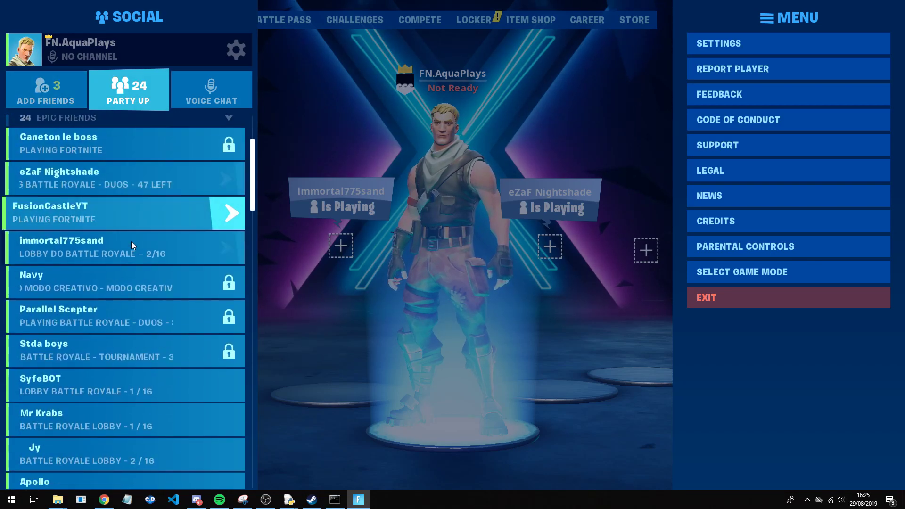
pyautogui.click(123, 341)
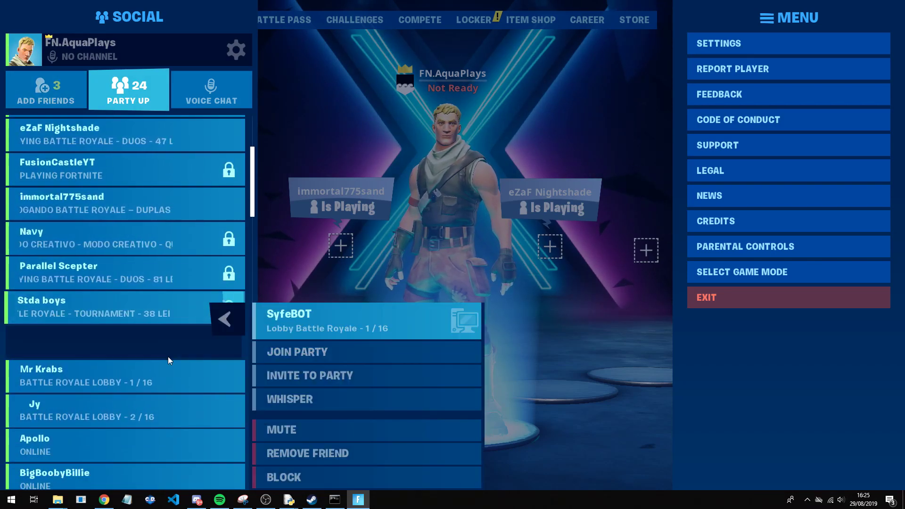
pyautogui.click(291, 371)
pyautogui.press('Escape')
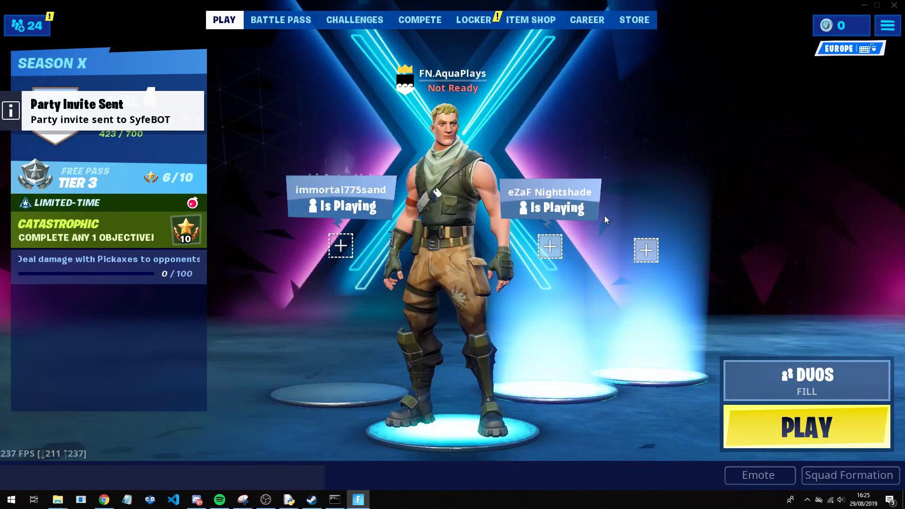
# Switch to the bot's command window and check its log for the party activity.
pyautogui.click(335, 500)
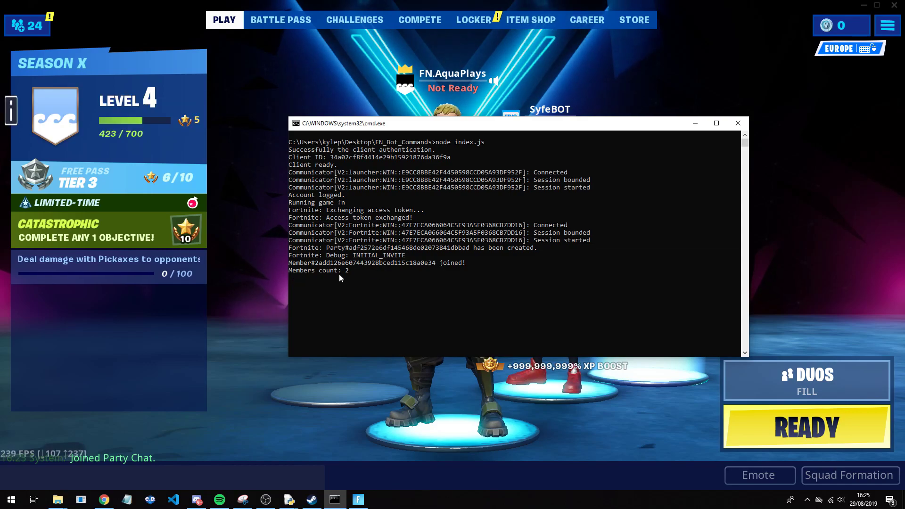
# Return to the Fortnite lobby, inspect SyfeBOT's battle pass tier and XP boost in its player menu, and close it.
pyautogui.click(306, 63)
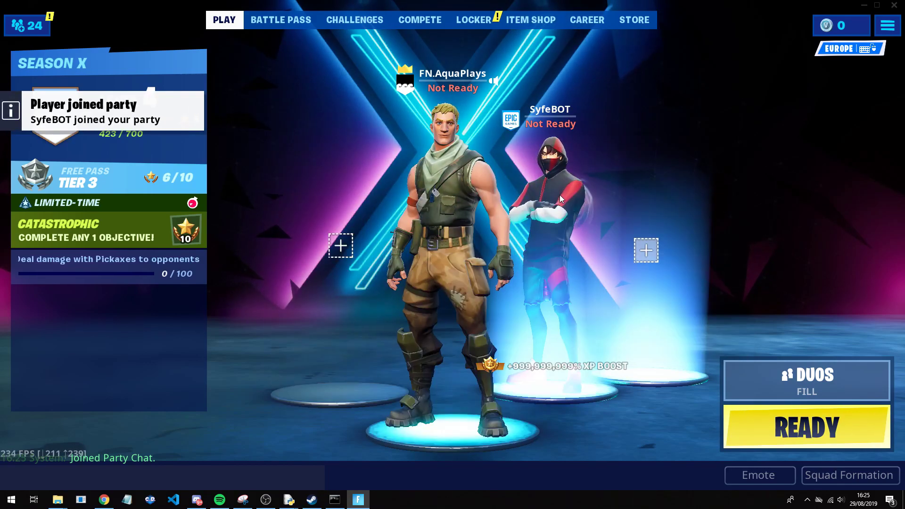
pyautogui.click(555, 220)
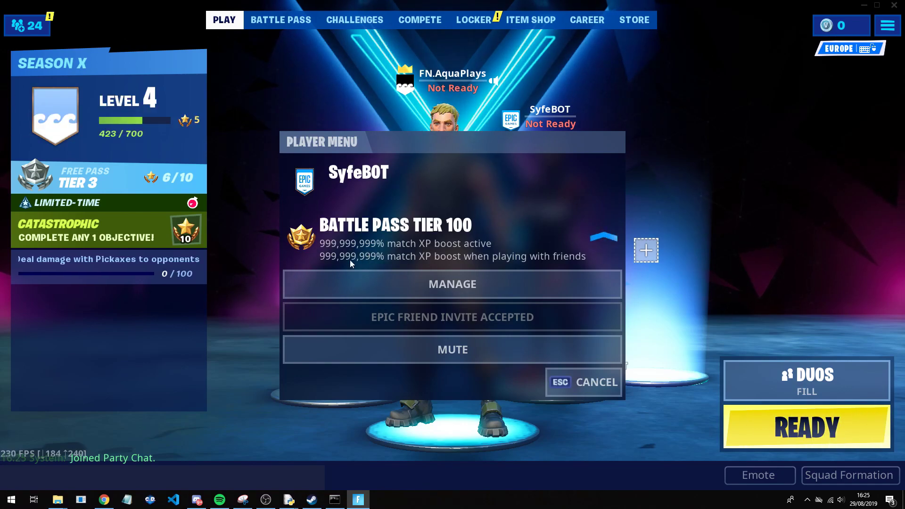
pyautogui.click(602, 385)
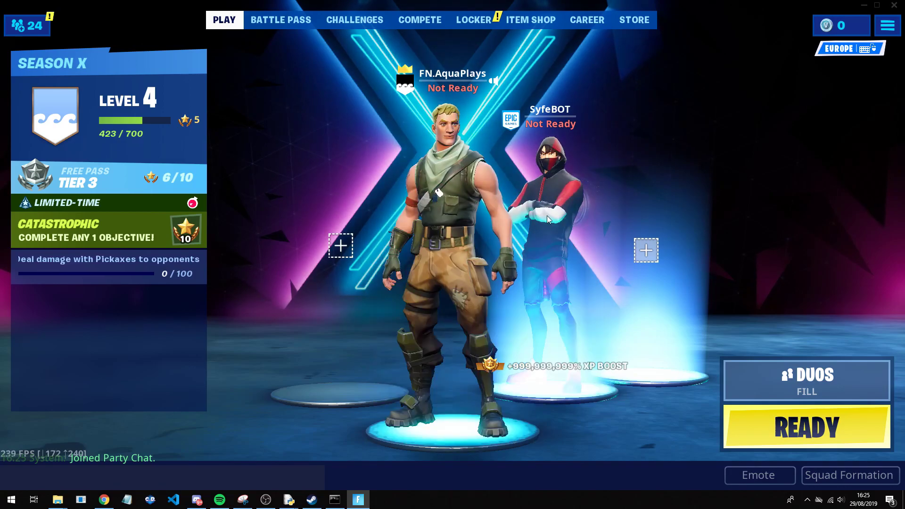
# Open a whisper to SyfeBOT from its team member options and send "help".
pyautogui.click(547, 298)
pyautogui.click(496, 294)
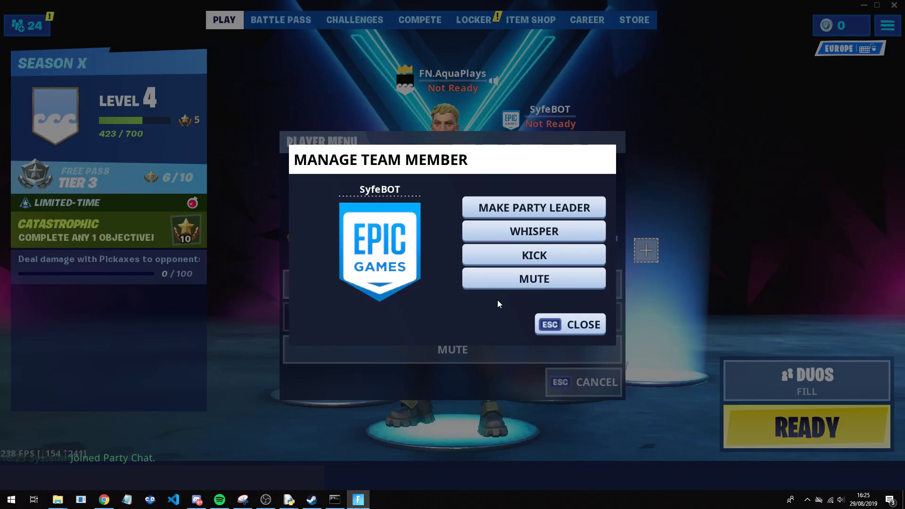
pyautogui.click(534, 231)
pyautogui.write('help')
pyautogui.press('Return')
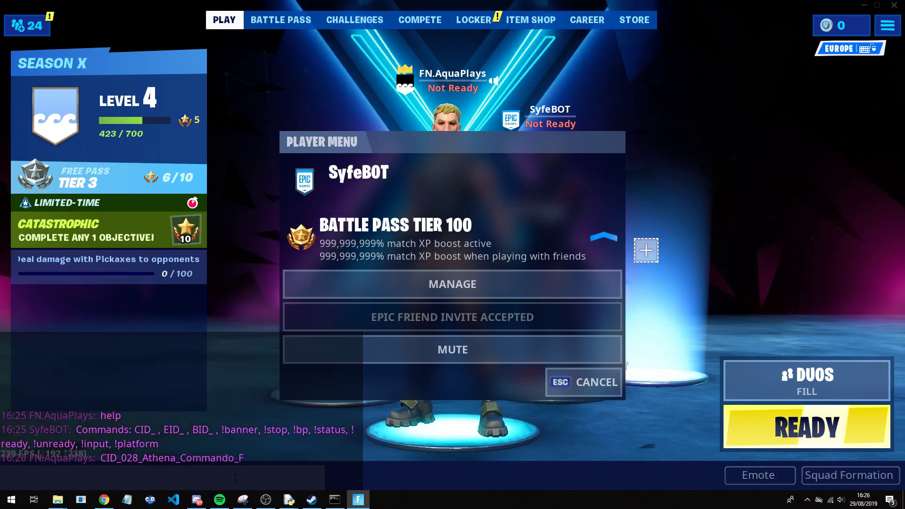
# Whisper "CID_028_Athena_Commando_F" to SyfeBOT to change its skin, closing its player menu to view the character.
pyautogui.press('Return')
pyautogui.click(588, 384)
pyautogui.click(554, 242)
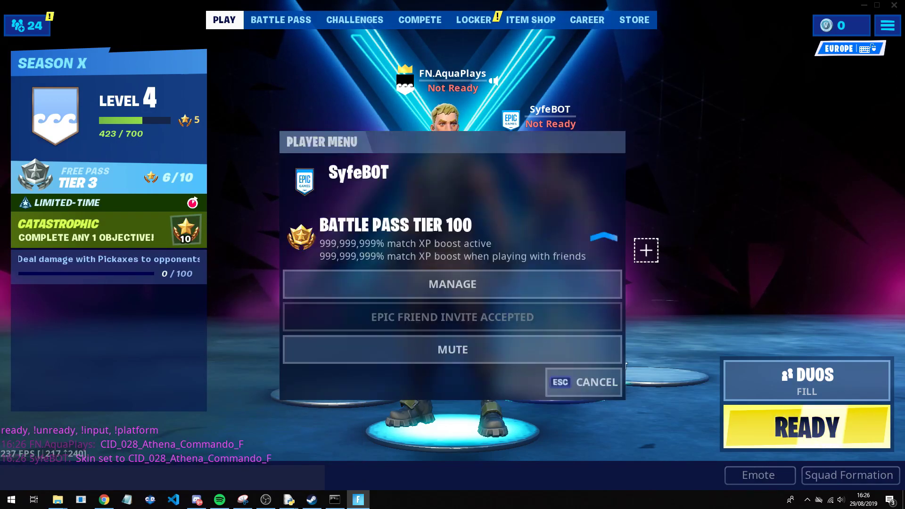
pyautogui.click(590, 392)
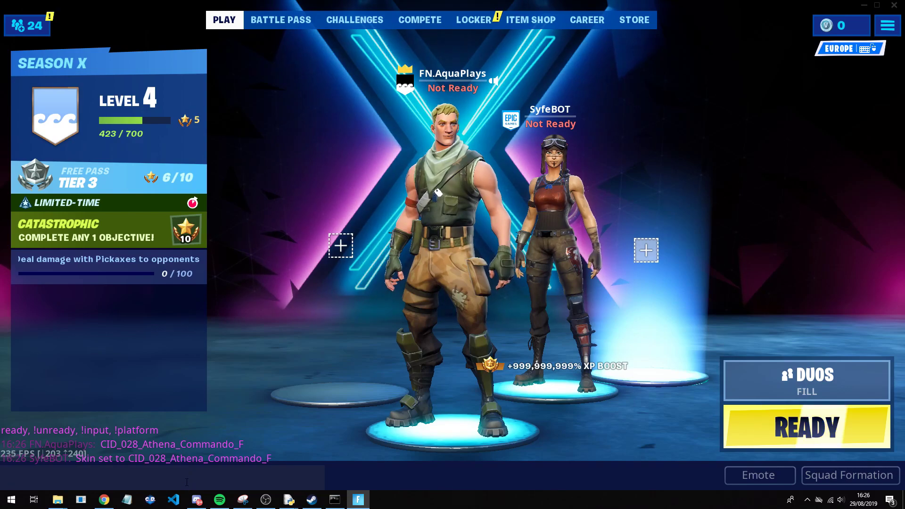
# Whisper "!banner otherbanner27" to SyfeBOT, check the banner in its player menu and close the menu.
pyautogui.press('Return')
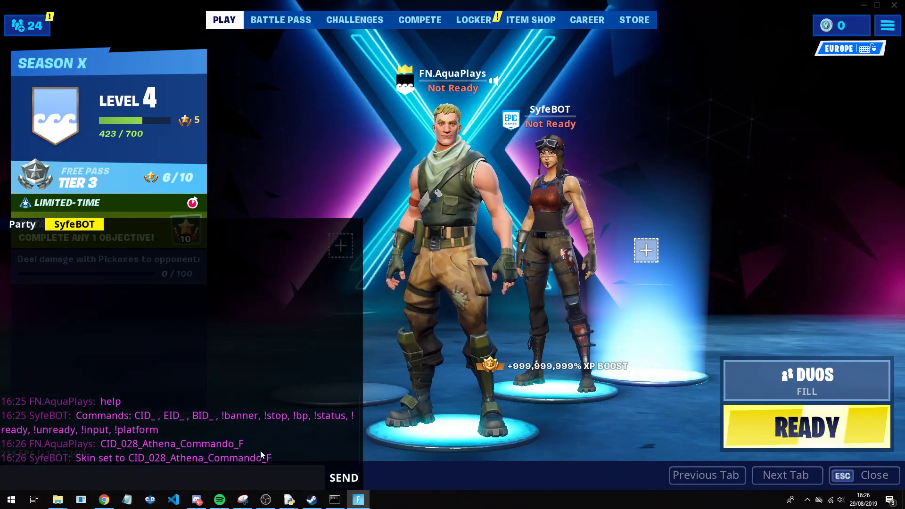
pyautogui.write('!banner ')
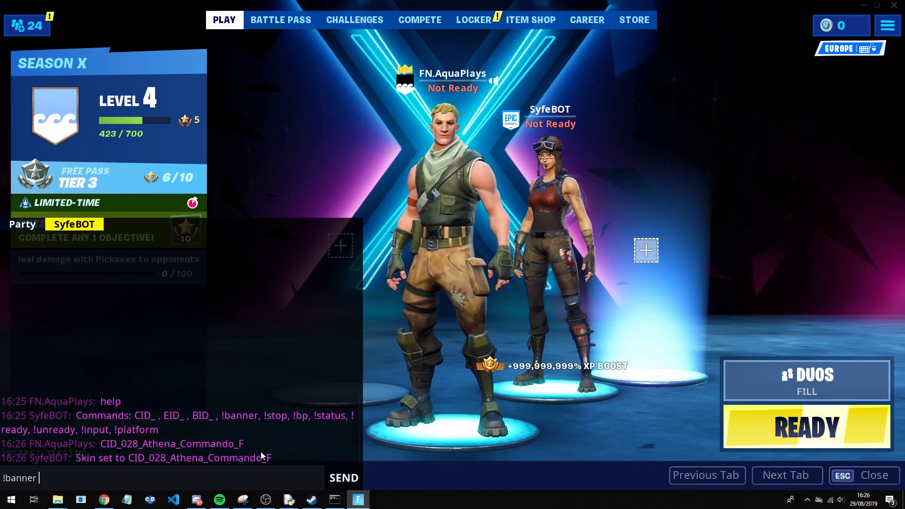
pyautogui.write('other')
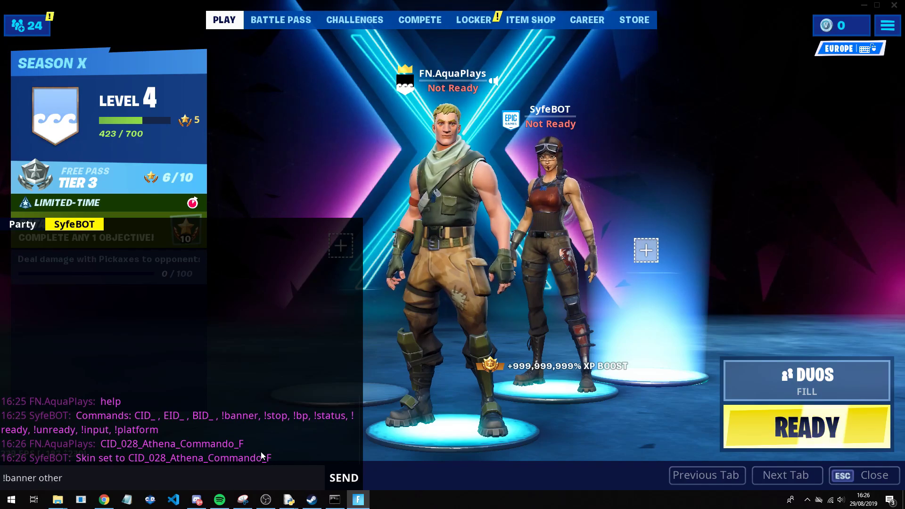
pyautogui.write('banner')
pyautogui.write('27')
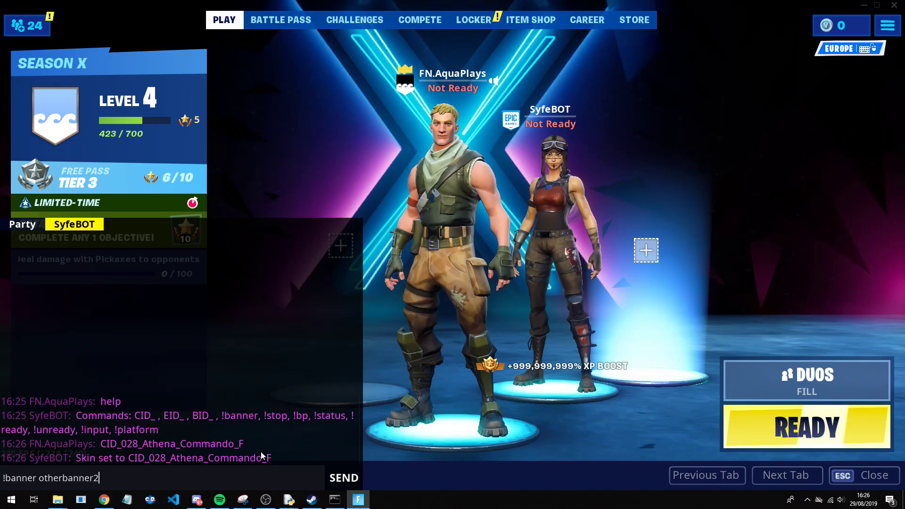
pyautogui.press('Return')
pyautogui.click(568, 232)
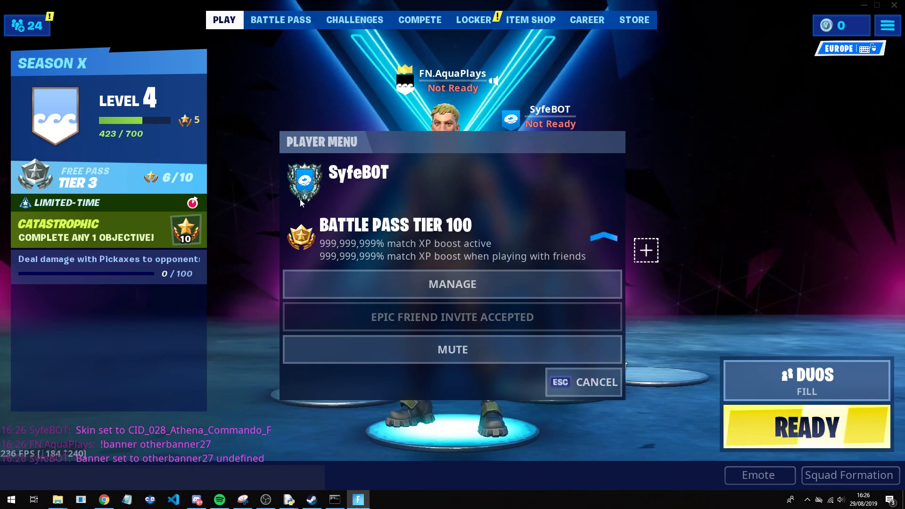
pyautogui.click(586, 392)
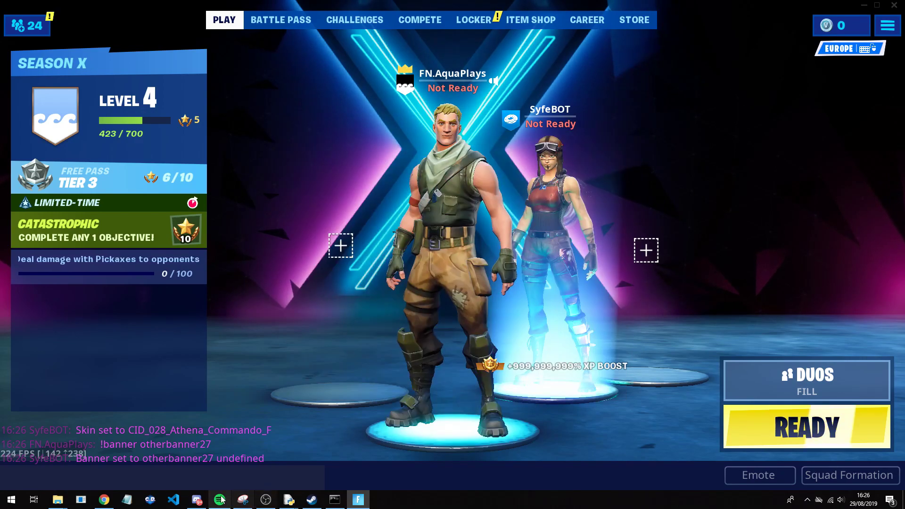
# Whisper the command "!ready" to SyfeBOT.
pyautogui.press('Return')
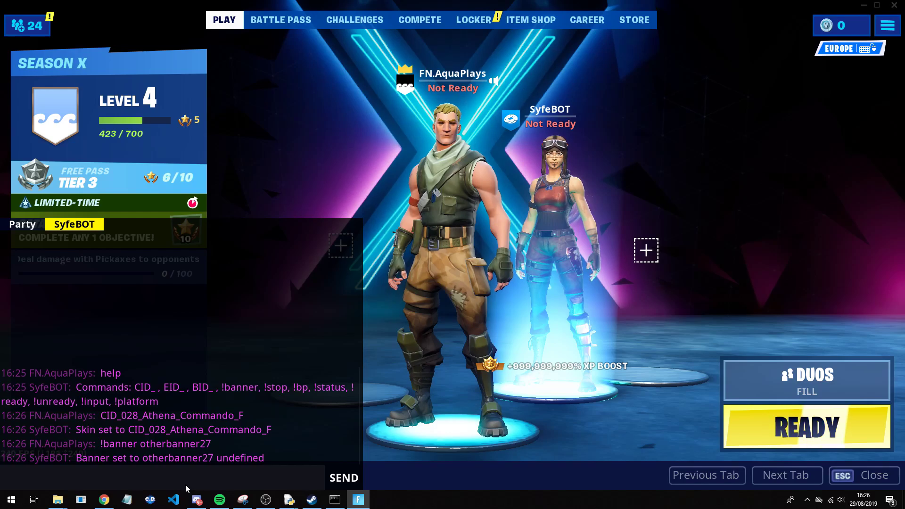
pyautogui.write('r')
pyautogui.write('ready')
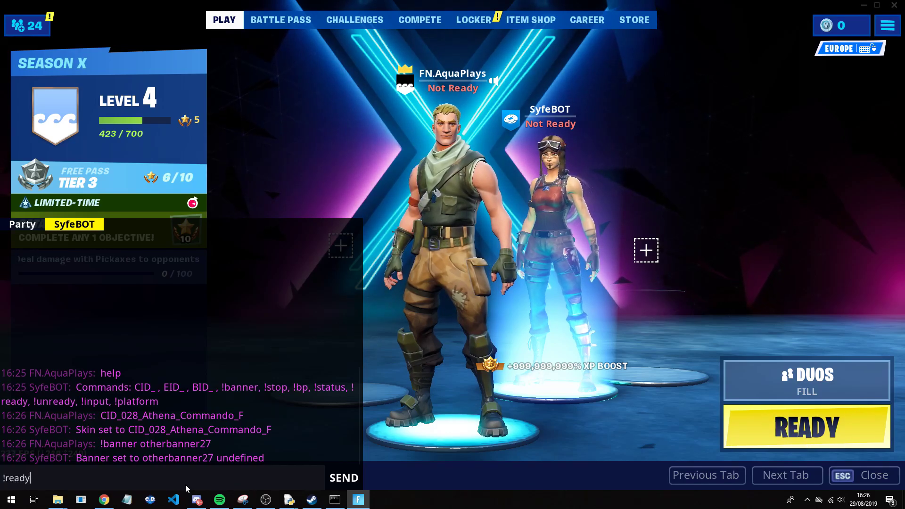
pyautogui.press('Return')
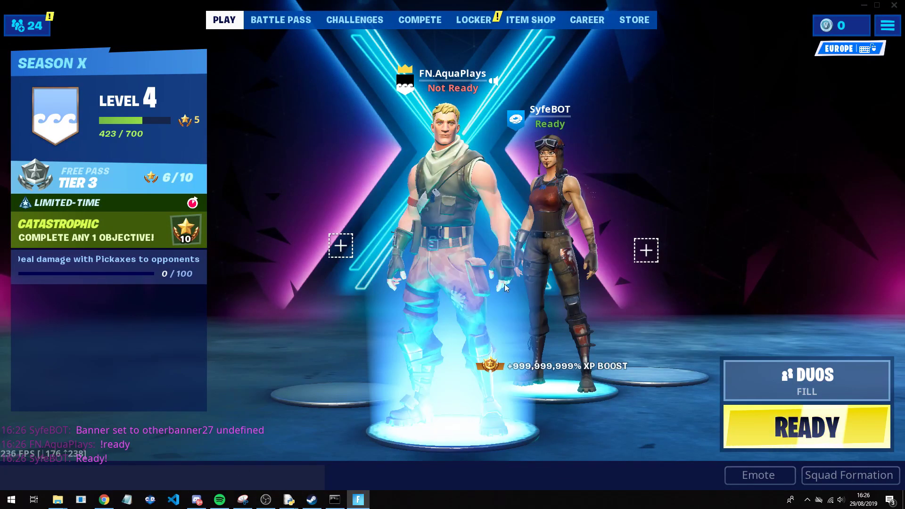
# Whisper the command "!unready" to SyfeBOT and return to the unobstructed lobby view.
pyautogui.click(130, 484)
pyautogui.write('!')
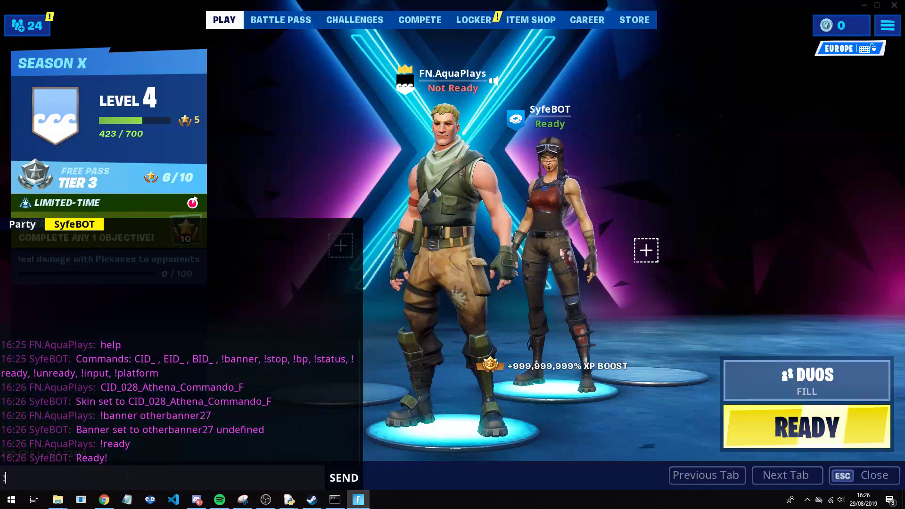
pyautogui.write('unread')
pyautogui.press('Return')
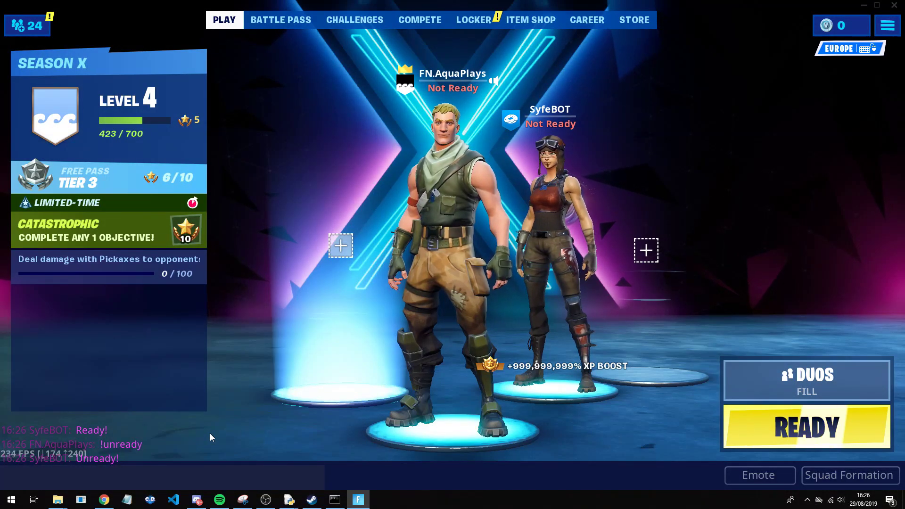
pyautogui.click(549, 388)
pyautogui.click(586, 384)
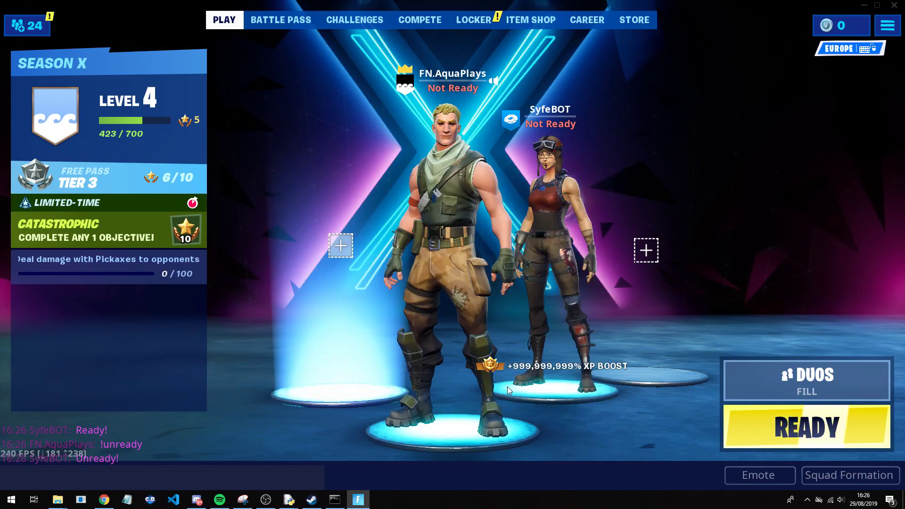
# Whisper "!status Hello this is a tets" to SyfeBOT to set its status message.
pyautogui.click(119, 482)
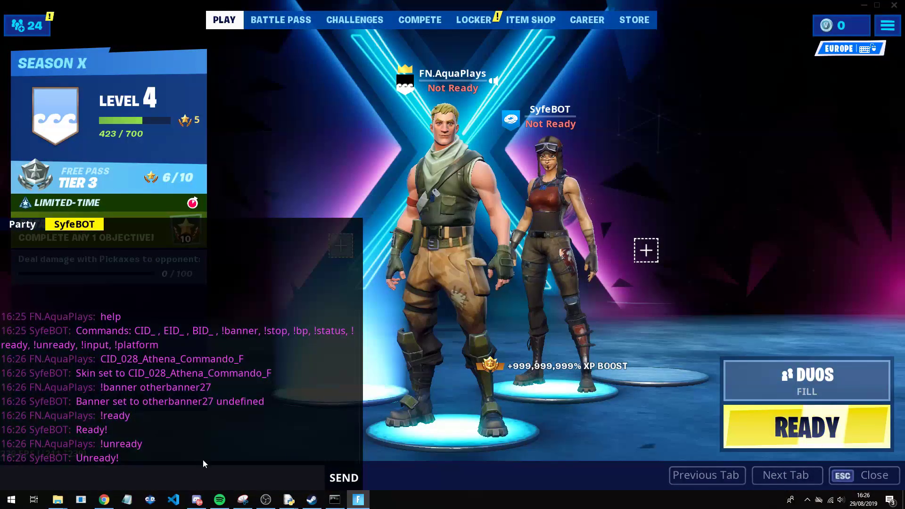
pyautogui.write('!')
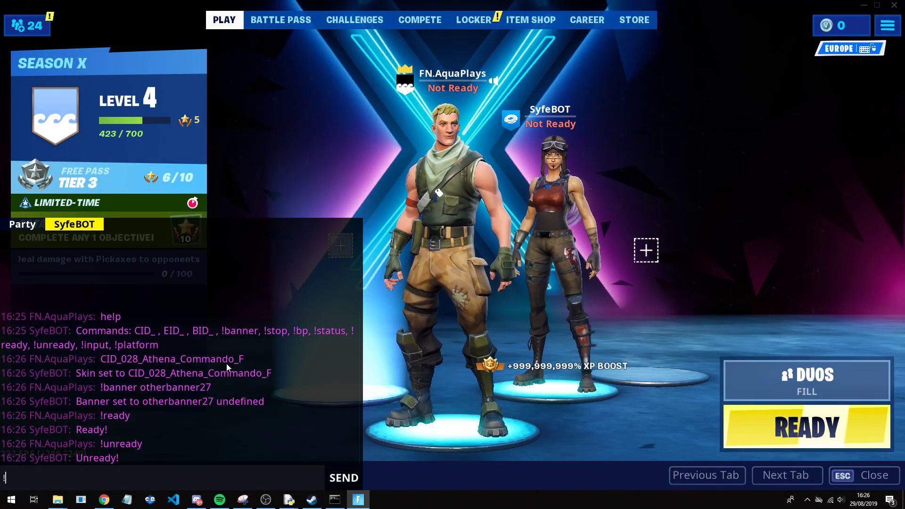
pyautogui.write('status ')
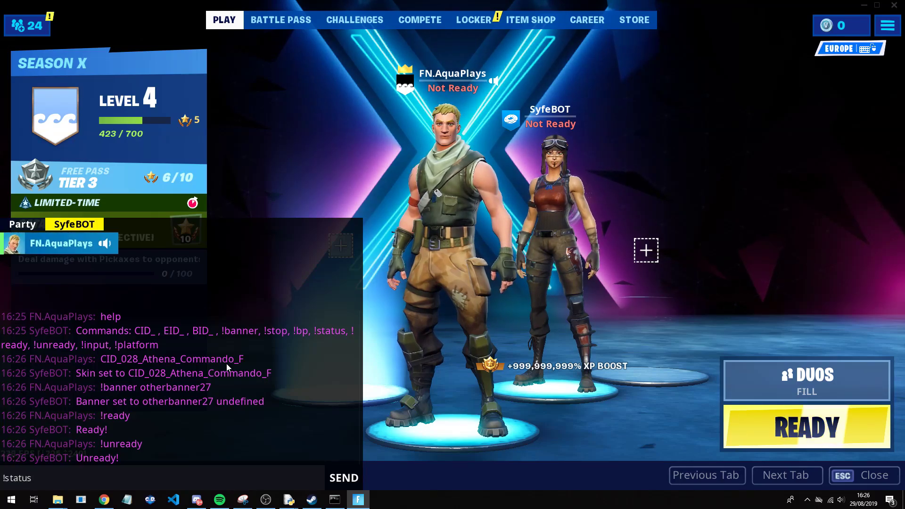
pyautogui.write('Hello this is a tets')
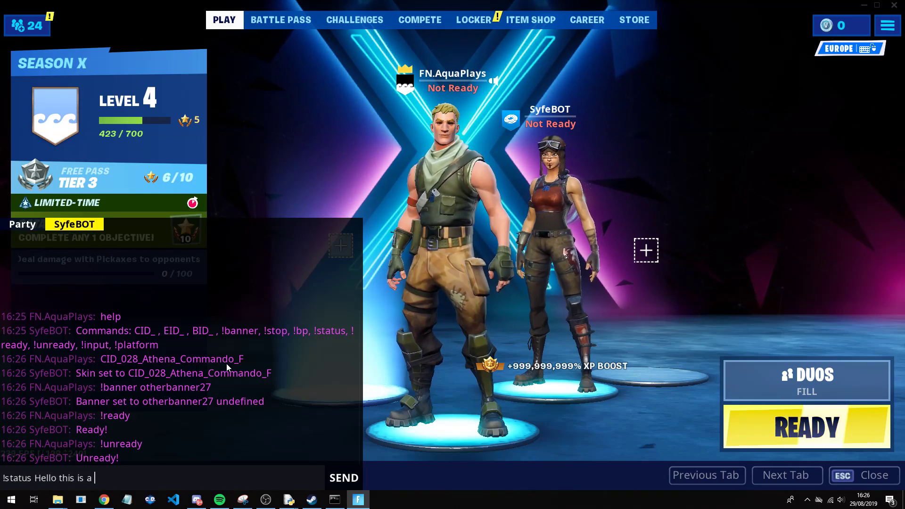
pyautogui.press('Return')
pyautogui.press('Return')
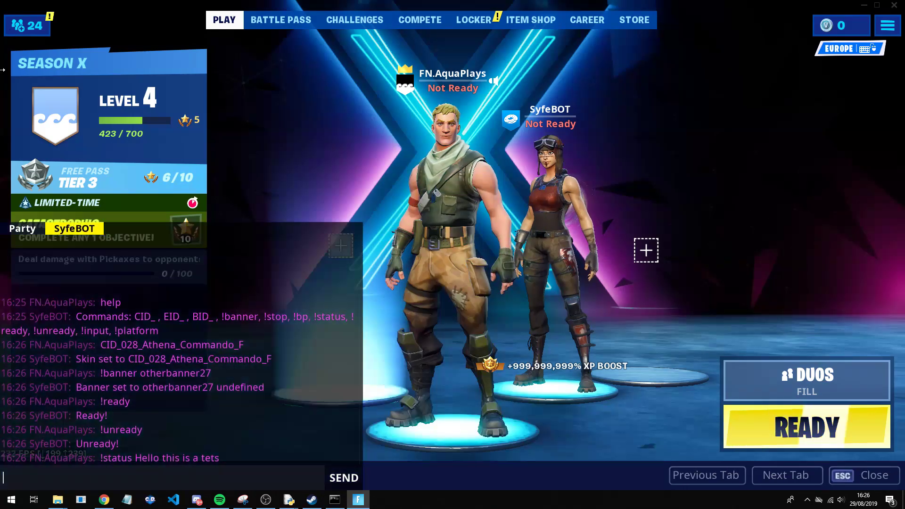
# Check SyfeBOT's status message among the party members in the social view, and return to the lobby.
pyautogui.press('Escape')
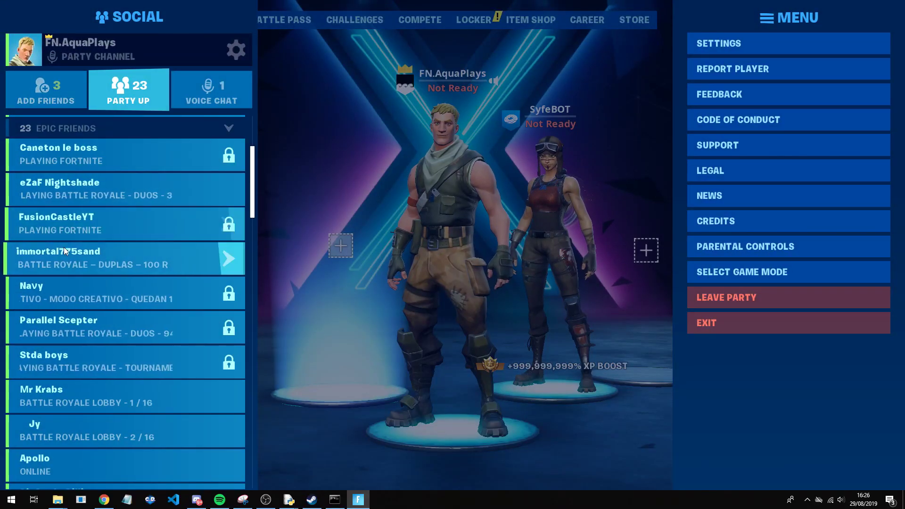
pyautogui.scroll(-1, 68, 269)
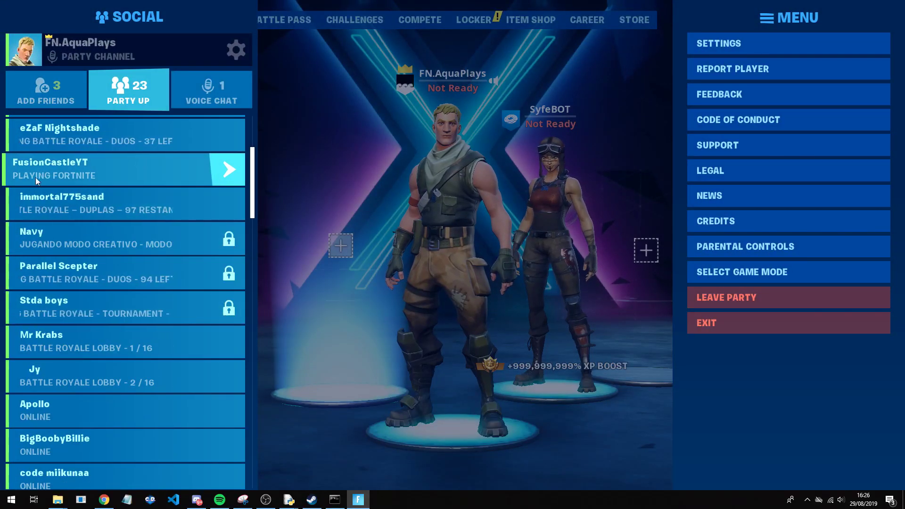
pyautogui.scroll(3, 109, 236)
pyautogui.click(109, 163)
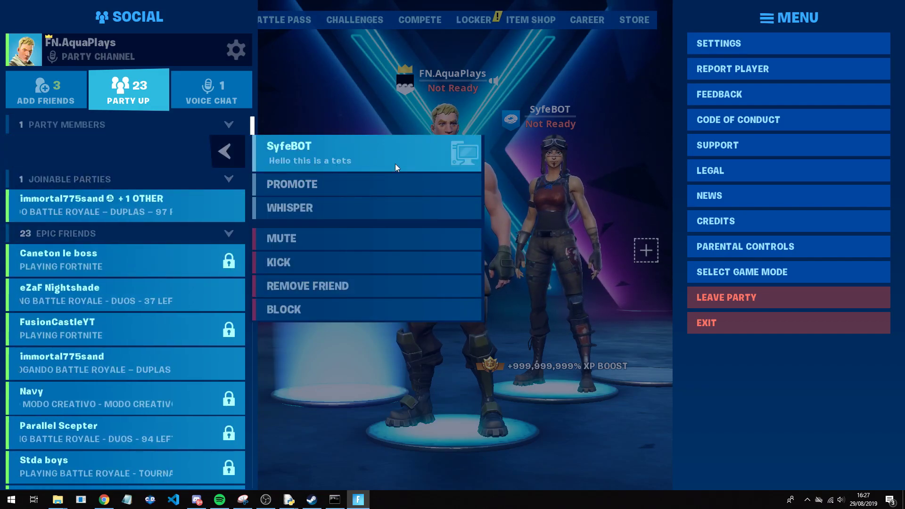
pyautogui.press('Escape')
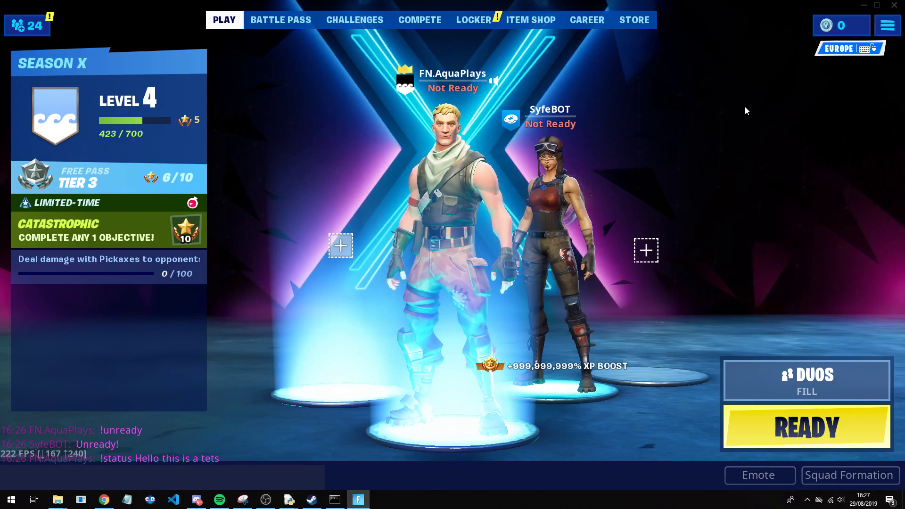